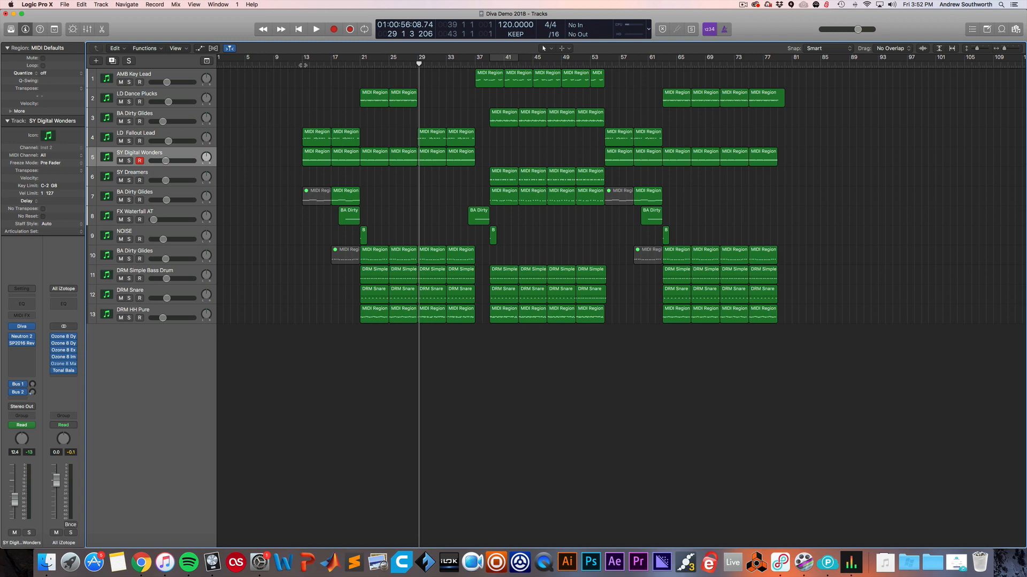
Play the arrangement from bar 12 through the opening of the song and stop at bar 15.
click(301, 65)
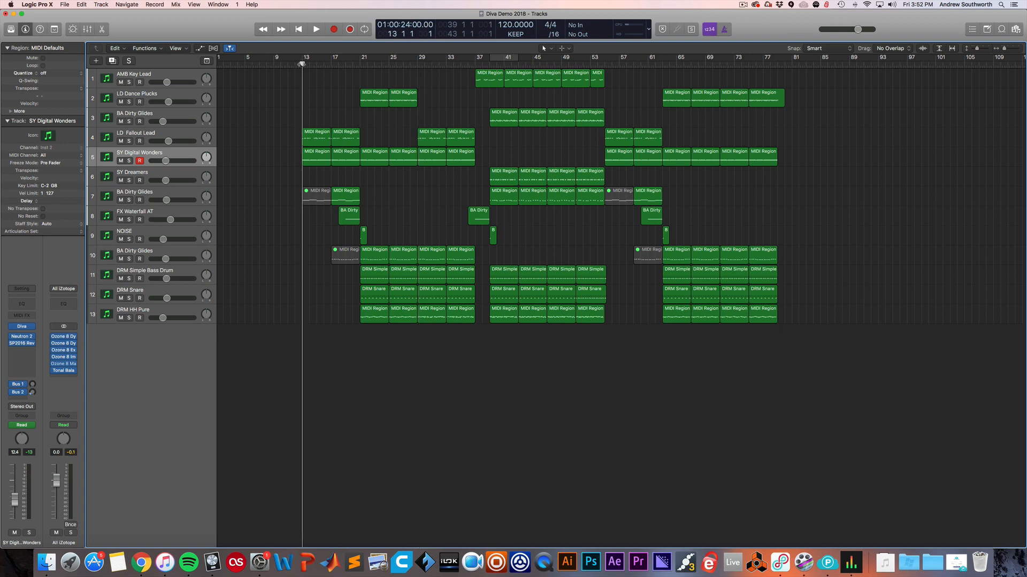
click(298, 66)
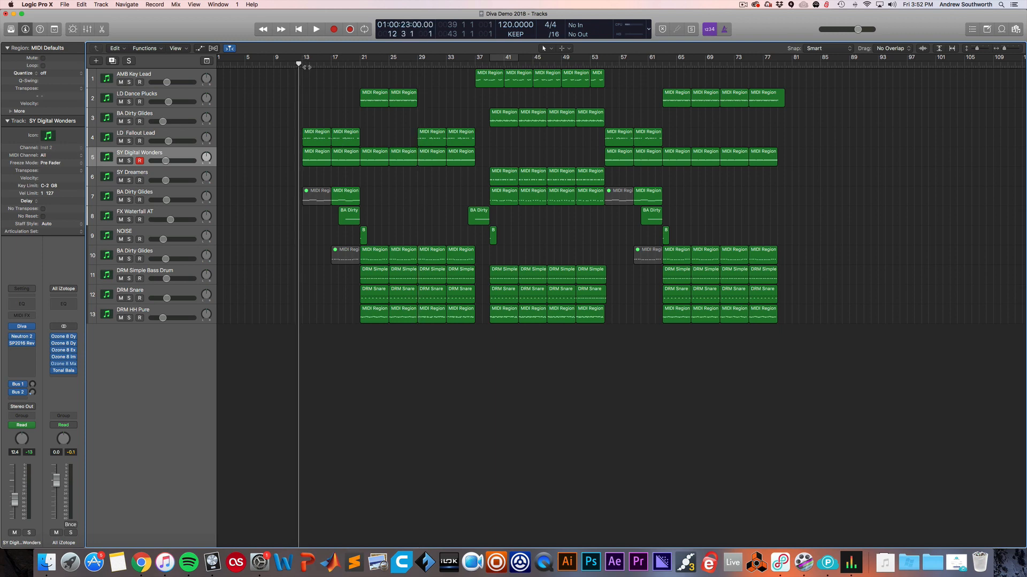
key(space)
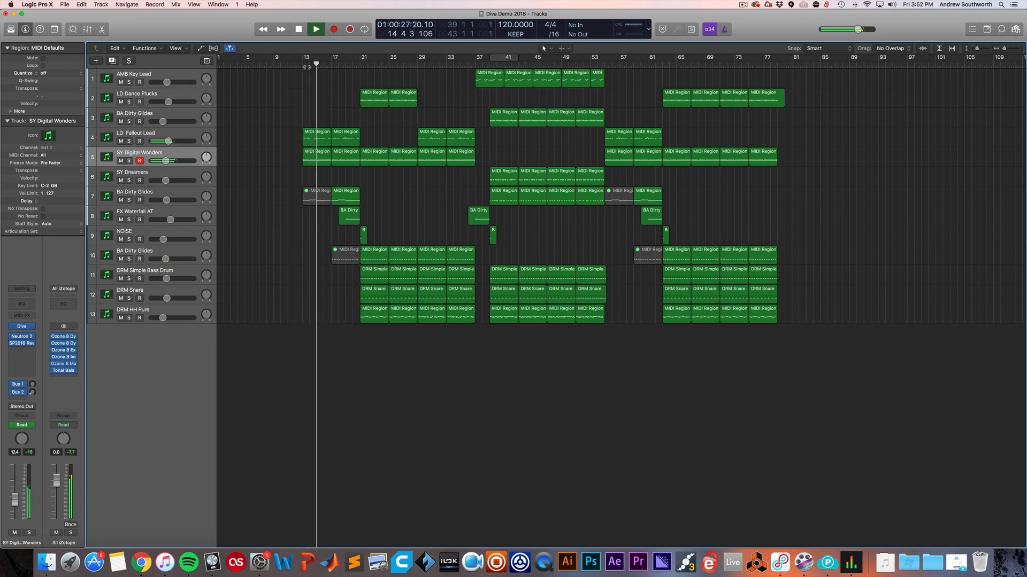
key(space)
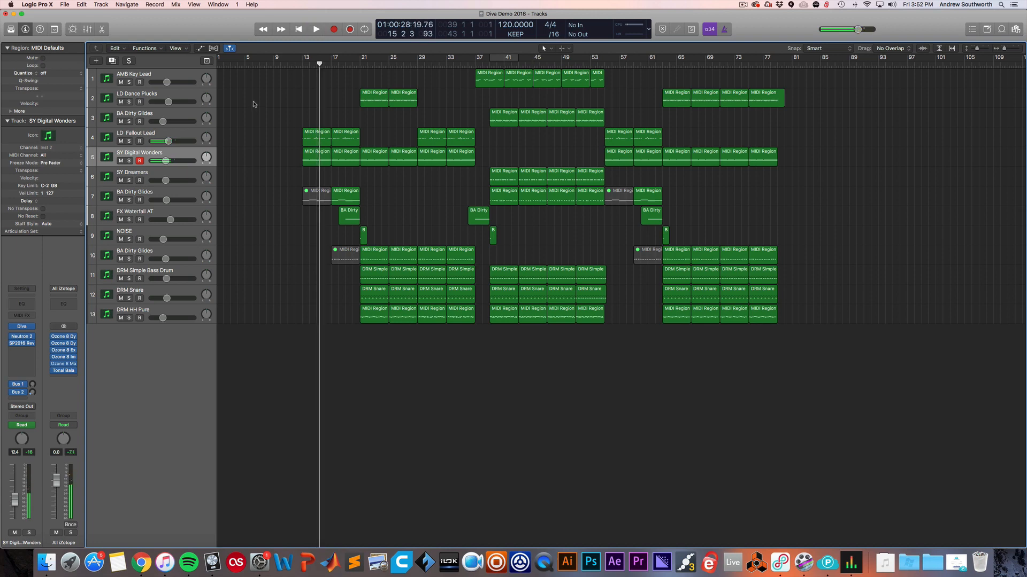
Examine the Riffer MIDI effect on the LD Fallout Lead track, then close it.
click(151, 133)
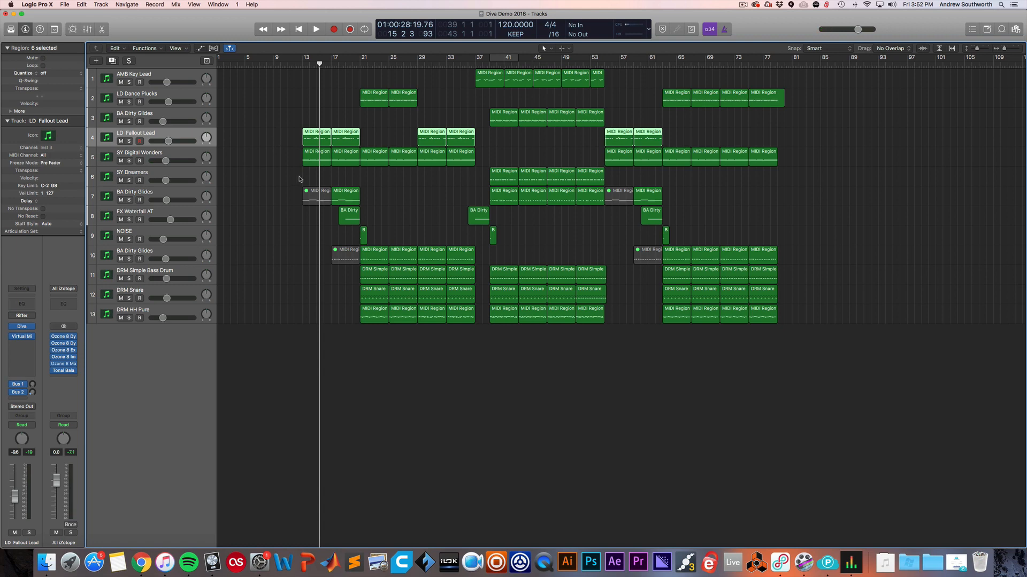
click(22, 316)
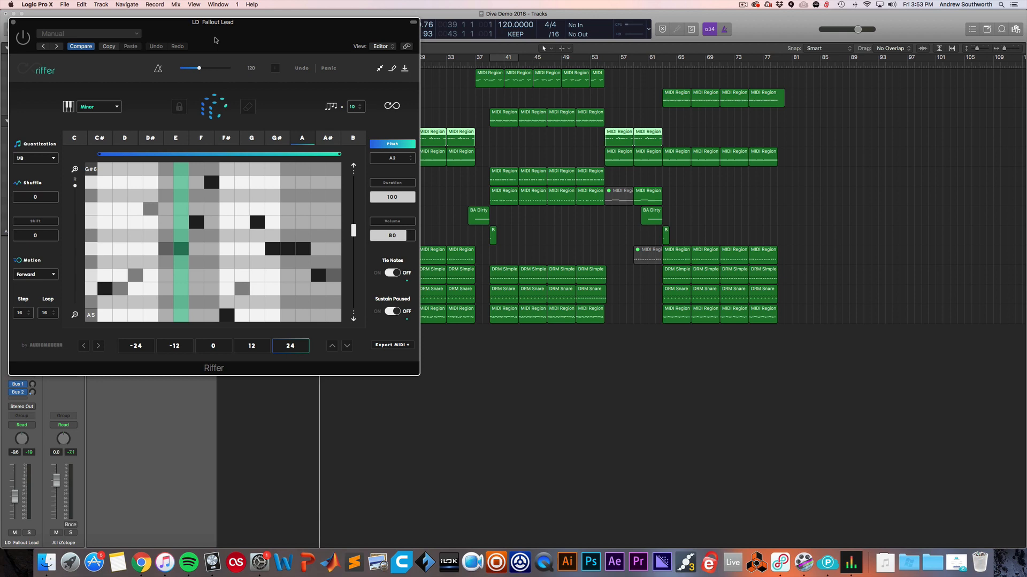
drag(13, 27, 287, 78)
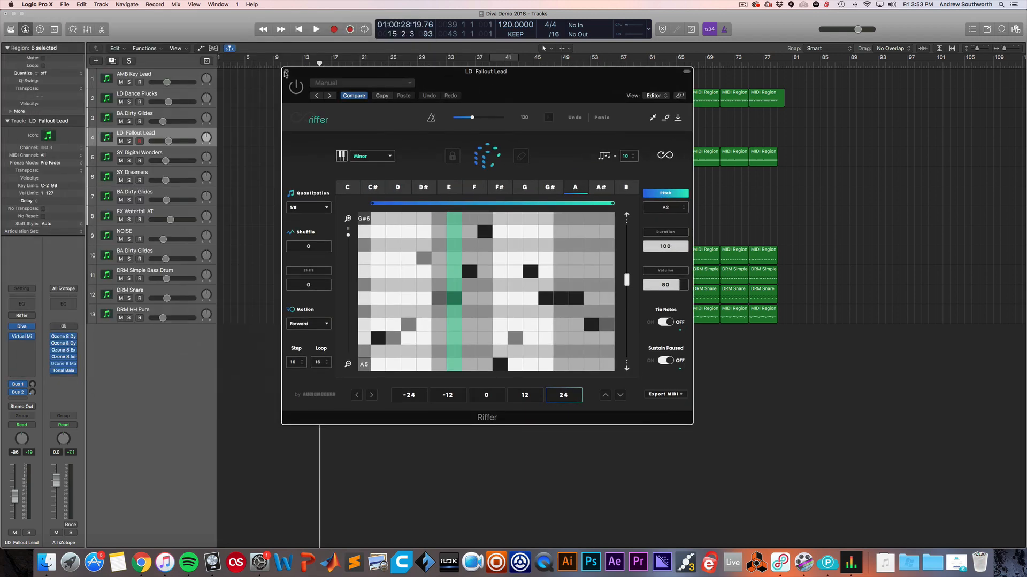
click(286, 72)
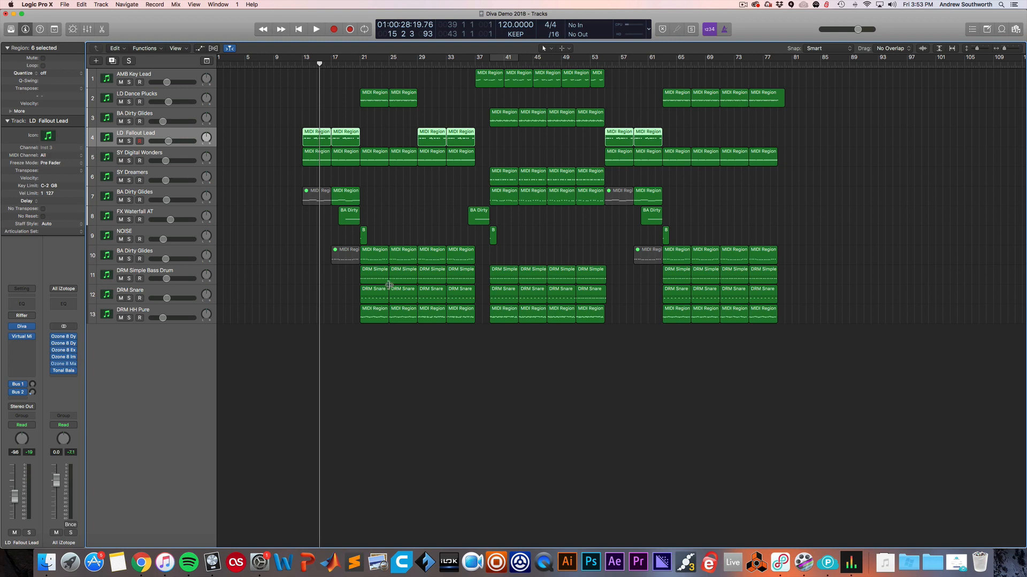
Look through the lower bass and drum tracks and view the first DRM HH Pure region's notes in the Piano Roll, then close the editor.
click(147, 256)
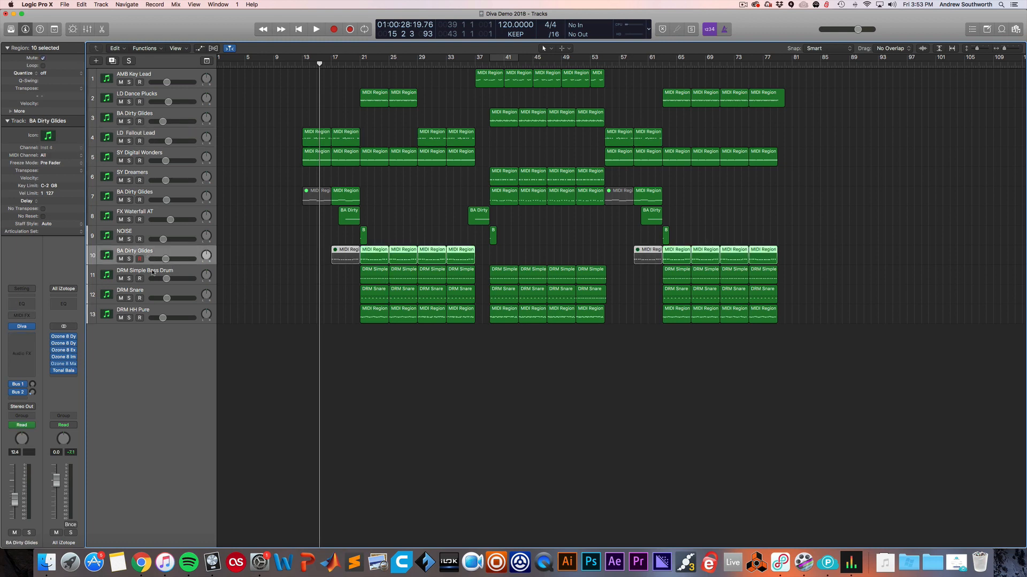
click(146, 278)
click(146, 289)
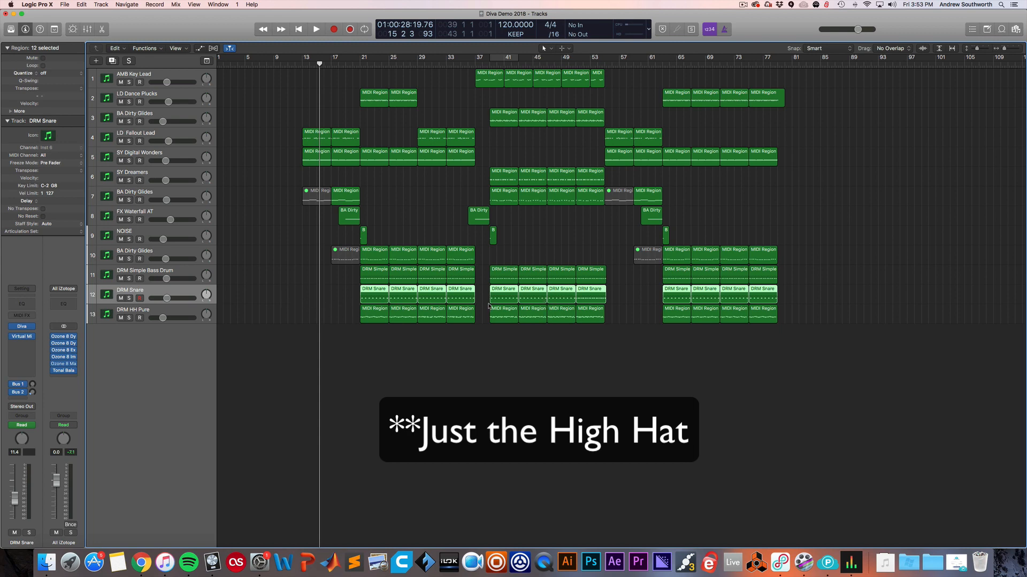
click(387, 320)
double_click(379, 317)
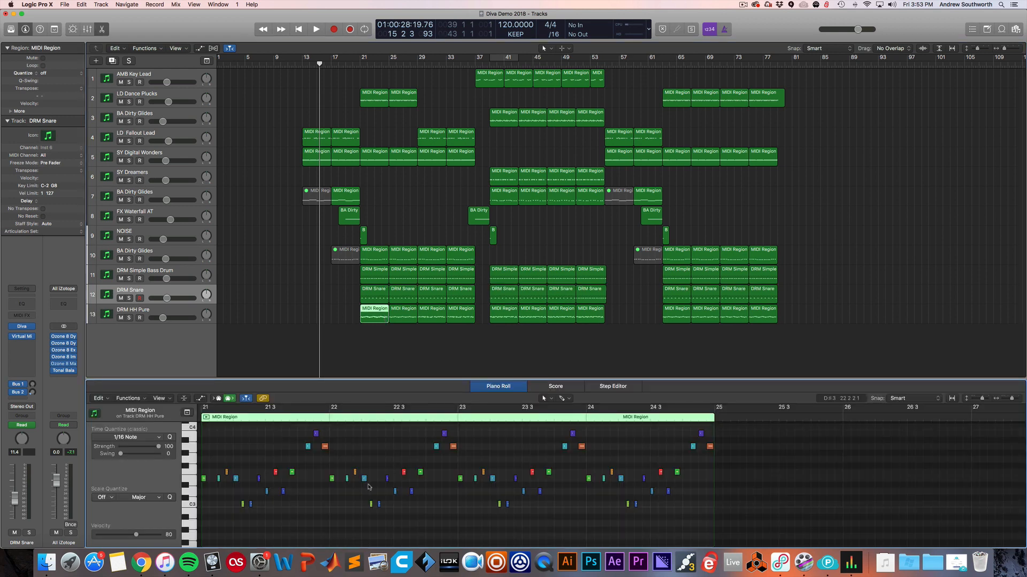
click(496, 387)
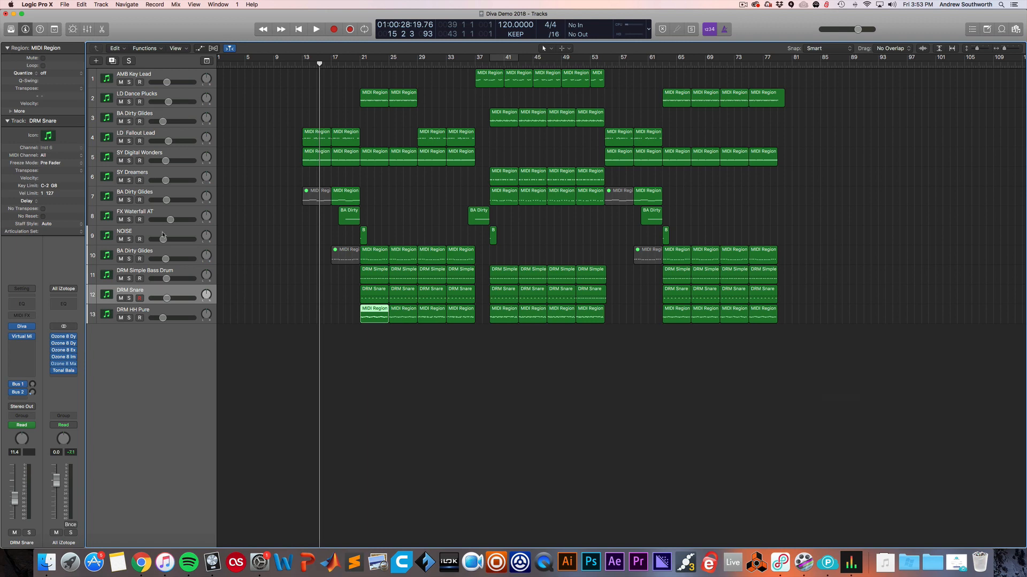
Audition the LD Fallout Lead track soloed from bar 13, with its Diva synth and its first region's notes in view.
click(146, 155)
click(149, 134)
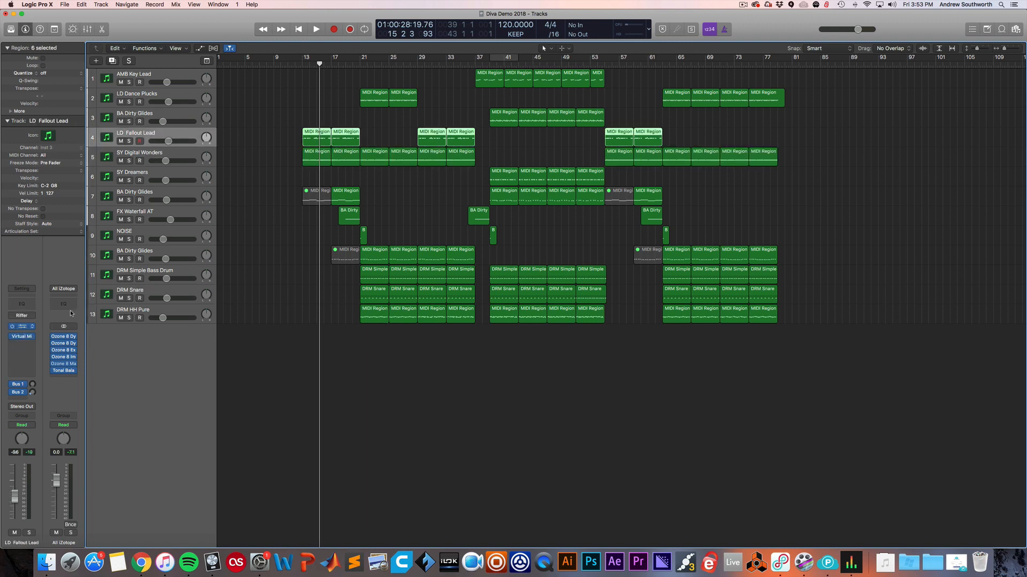
drag(262, 38, 613, 197)
click(129, 141)
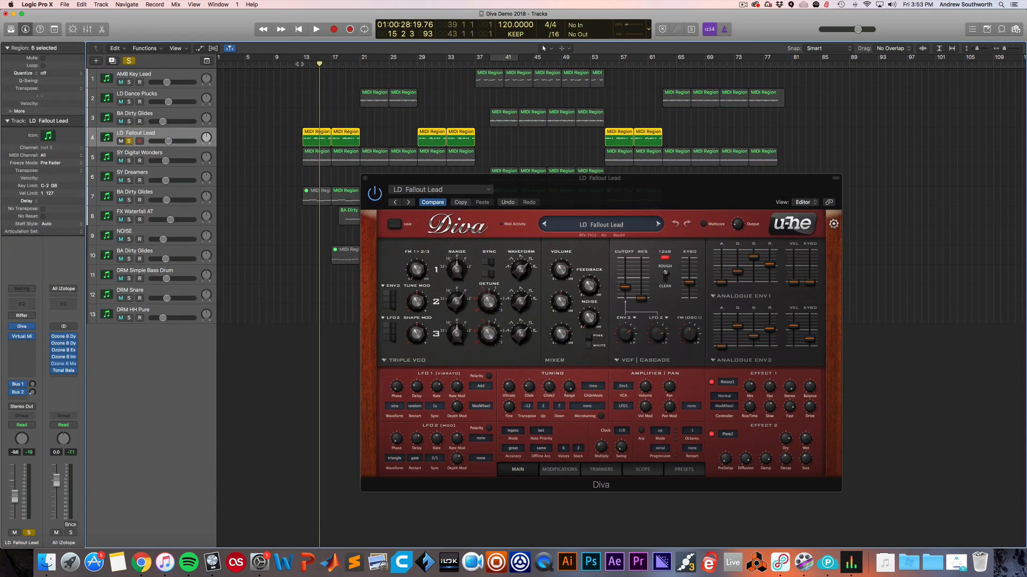
key(space)
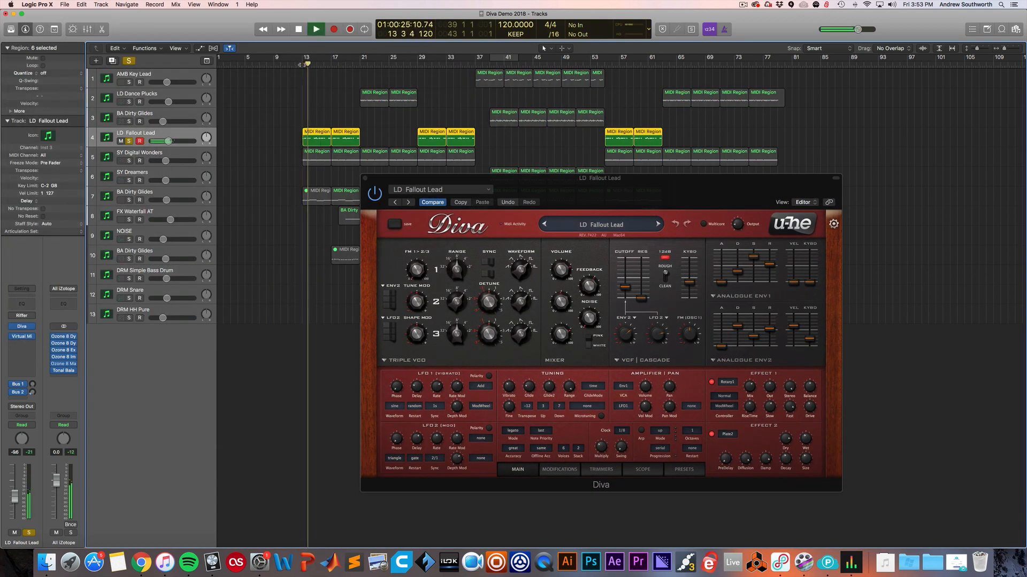
double_click(317, 140)
drag(481, 178, 322, 97)
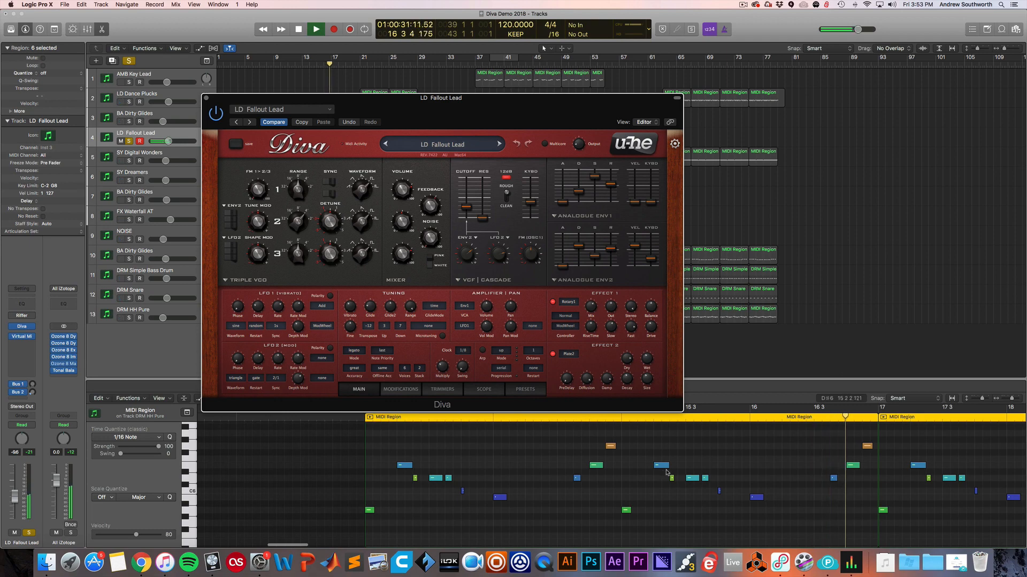
Stop playback, close the SY Digital Wonders track's Diva window and unsolo the track.
key(space)
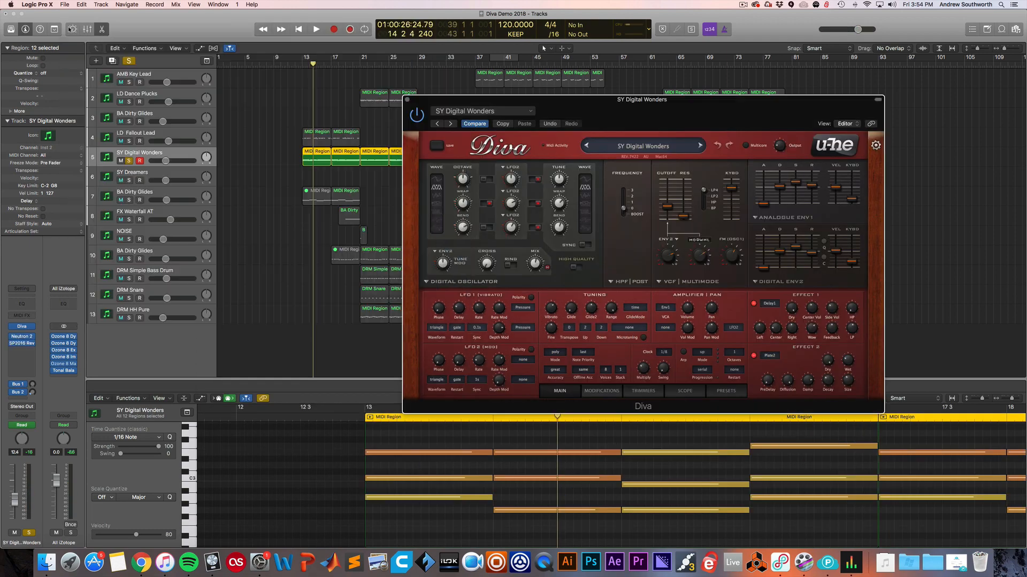
click(268, 294)
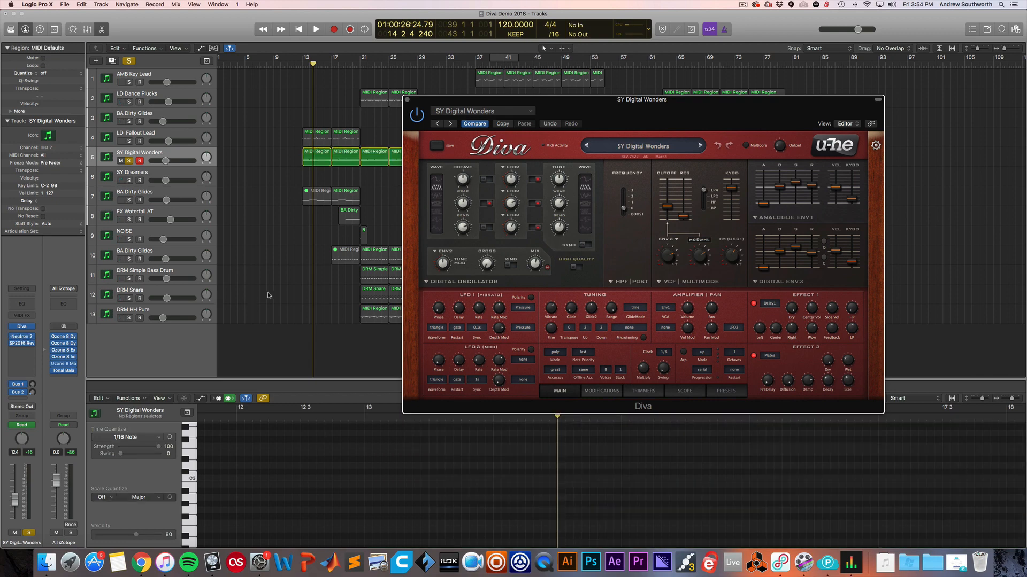
scroll(269, 295, right, 2)
scroll(262, 288, right, 1)
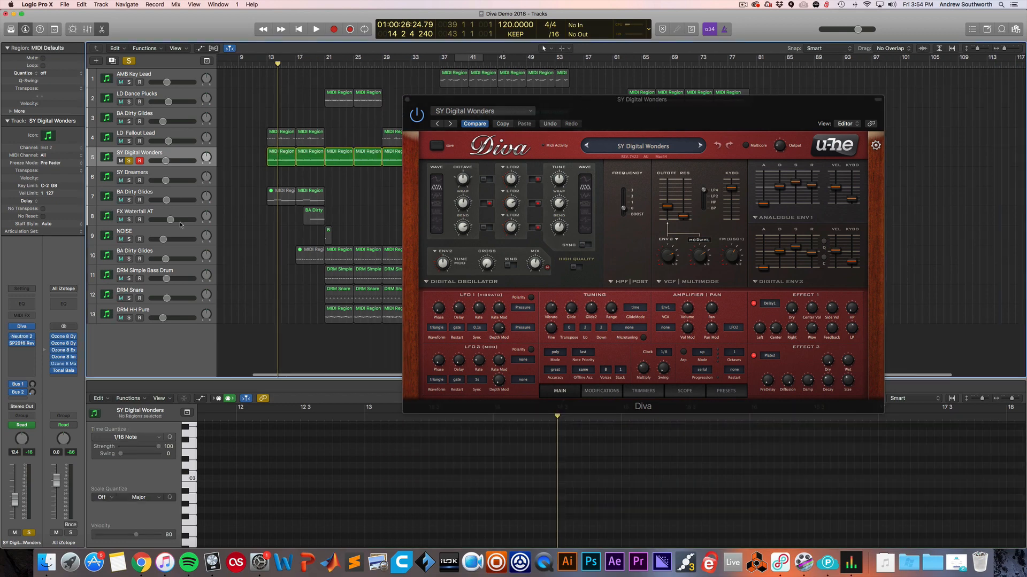
click(407, 100)
key(s)
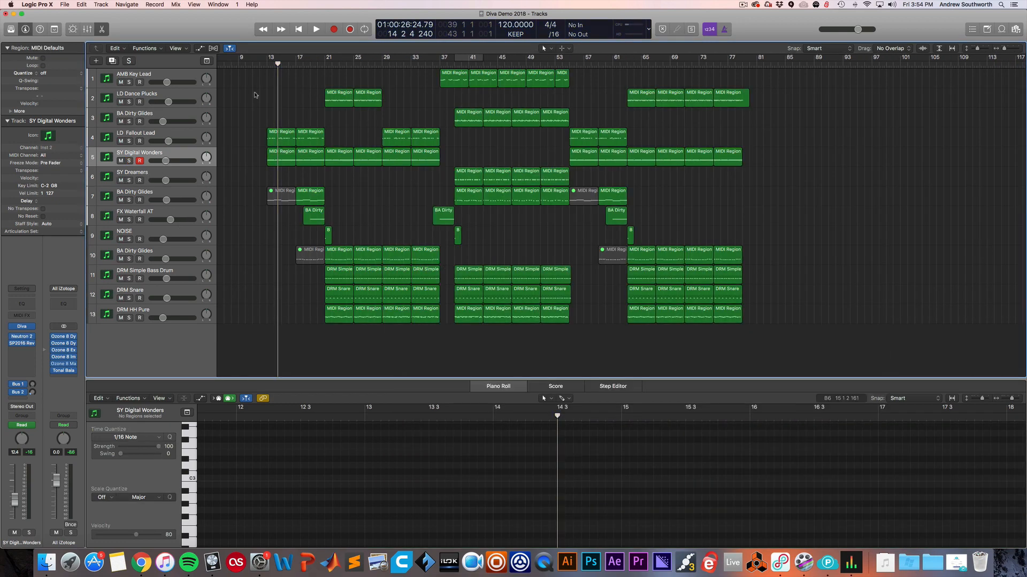
Play the full mix from bar 17 while viewing the Diva synth of BA Dirty Glides track 7, then stop and close it.
click(296, 63)
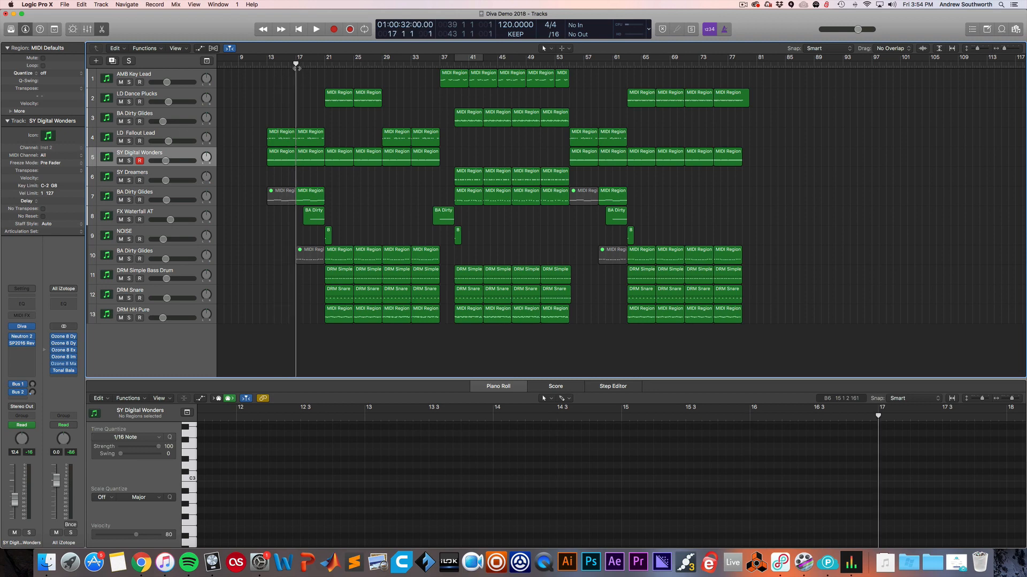
key(space)
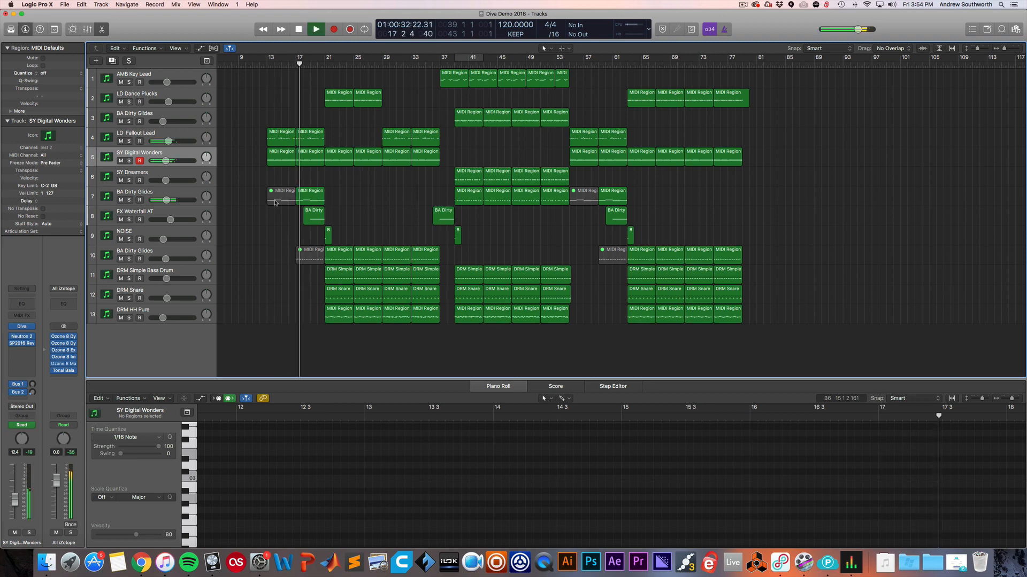
click(138, 195)
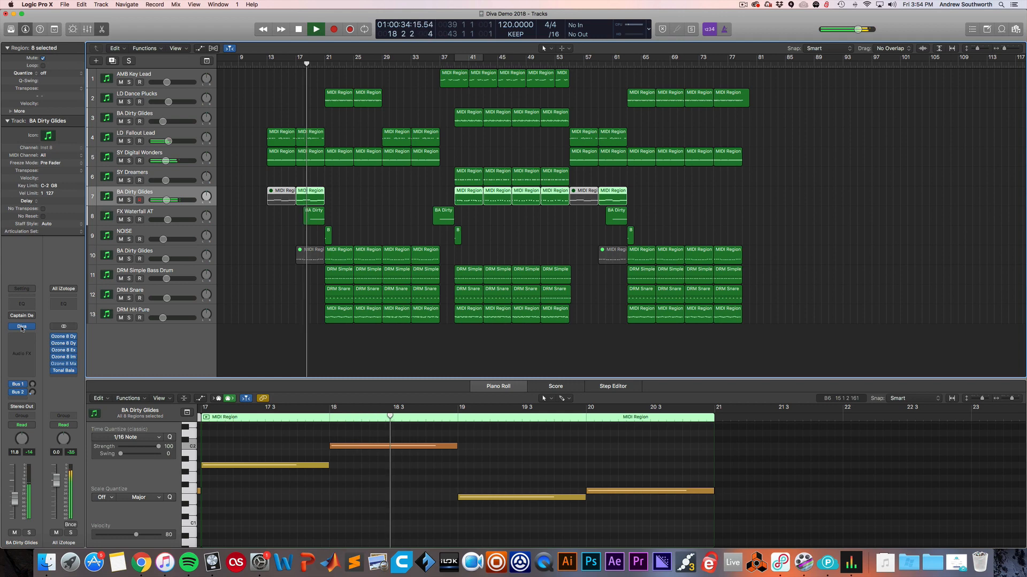
click(22, 326)
drag(306, 39, 473, 97)
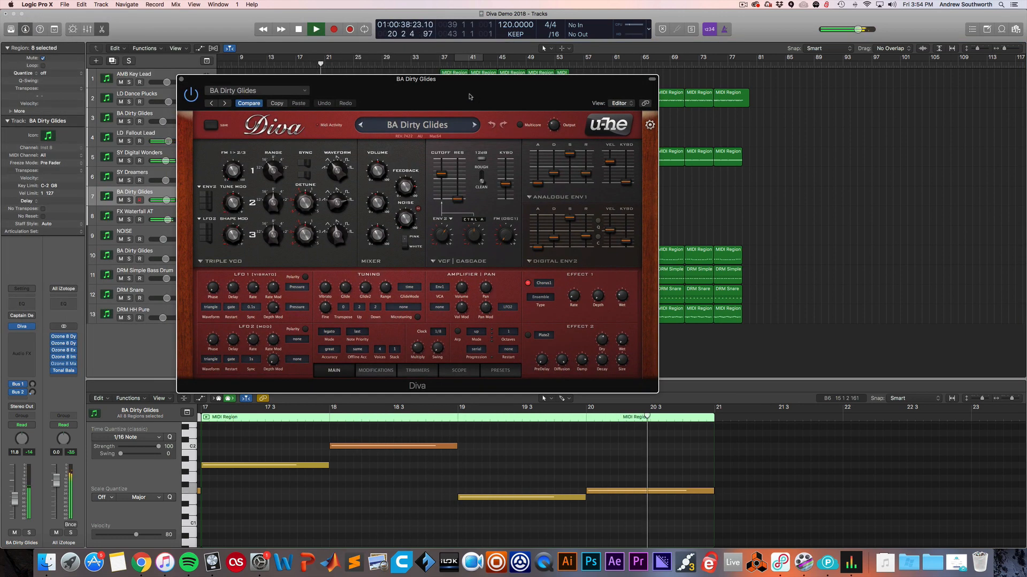
key(space)
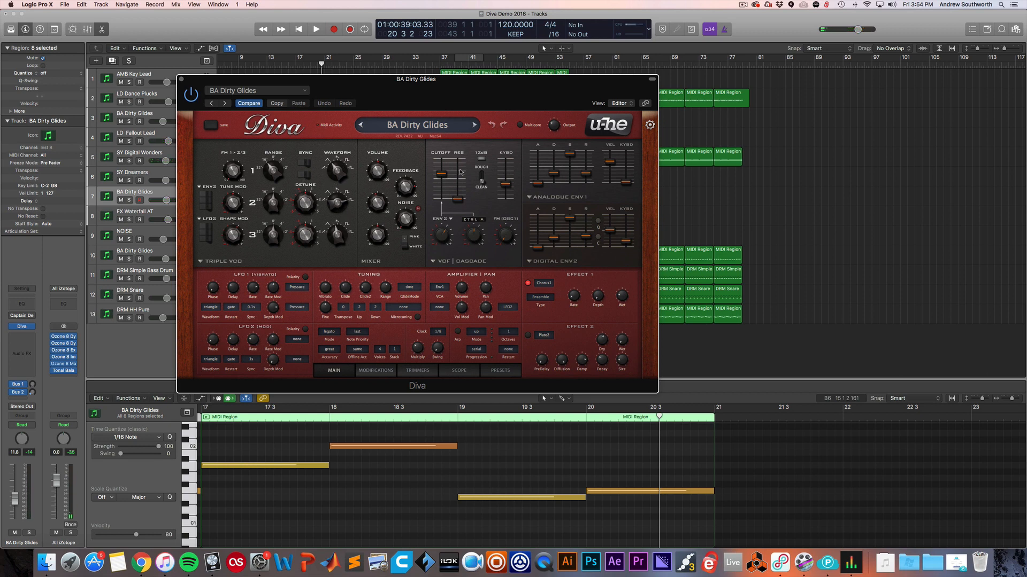
click(181, 78)
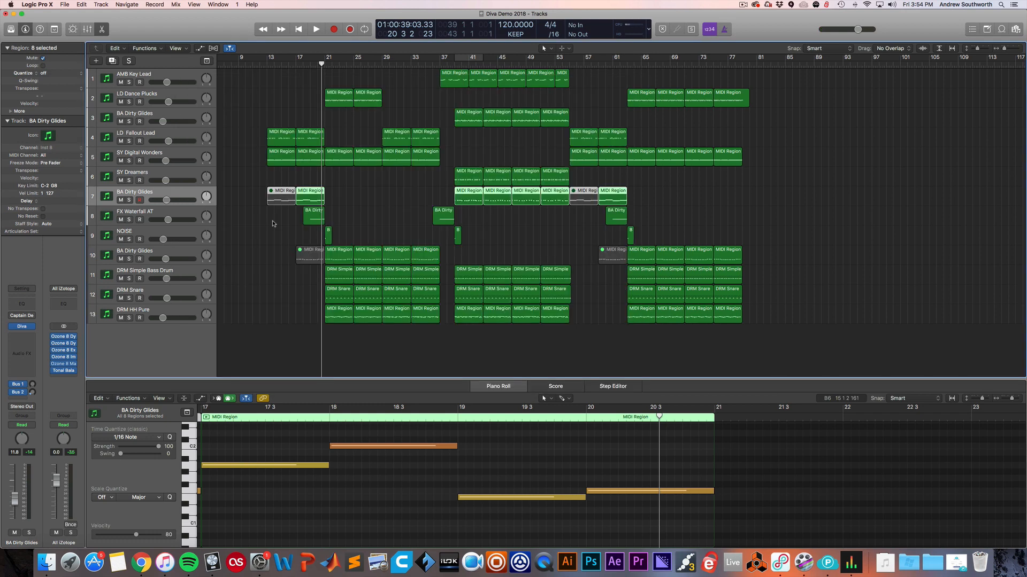
Solo the FX Waterfall AT track and play it from bar 18.
click(272, 228)
click(170, 212)
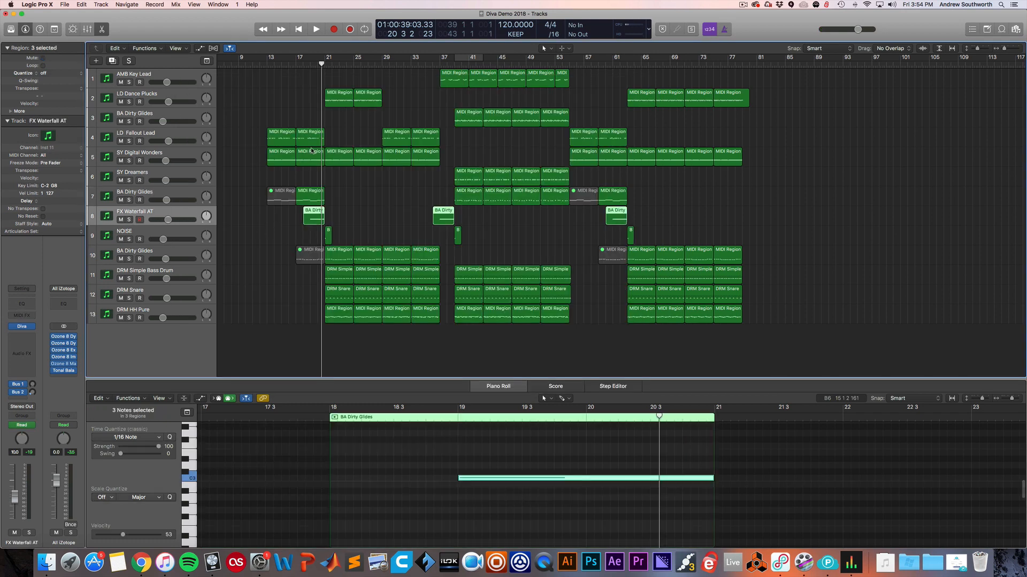
click(305, 65)
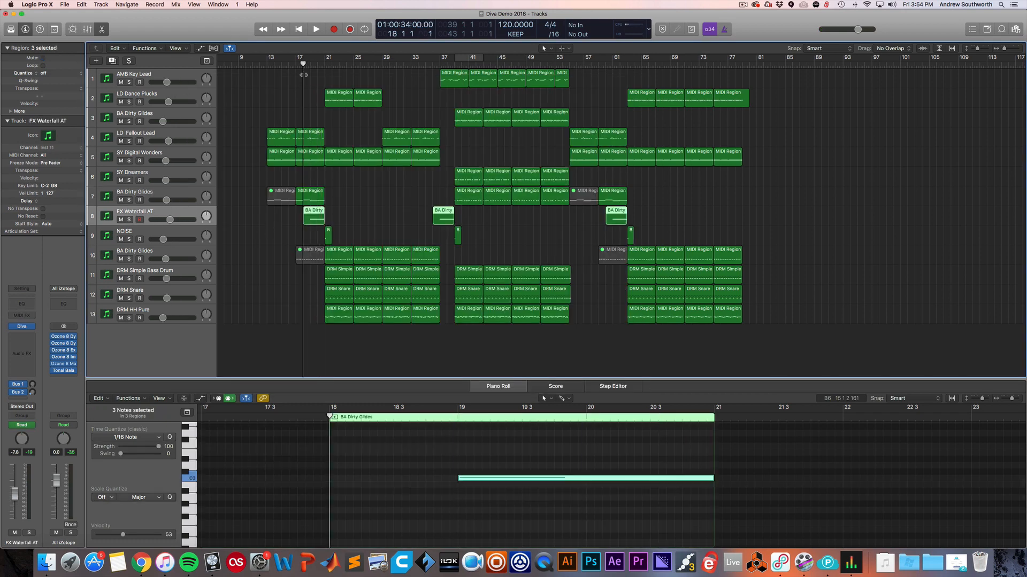
click(129, 219)
click(266, 228)
key(space)
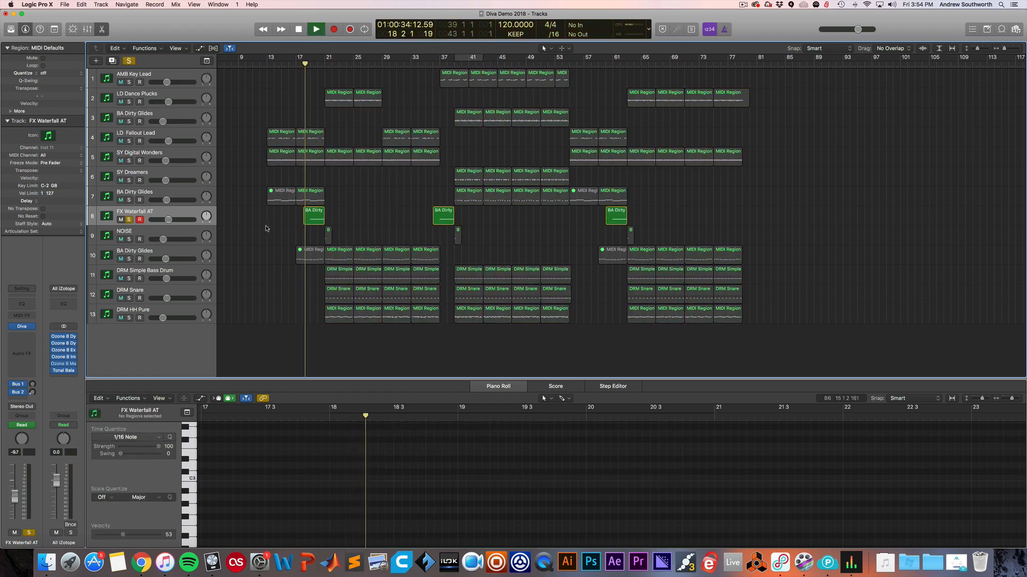
Inspect the main synth page of Diva on the FX Waterfall AT track, then close the plug-in.
click(25, 326)
drag(27, 329, 242, 379)
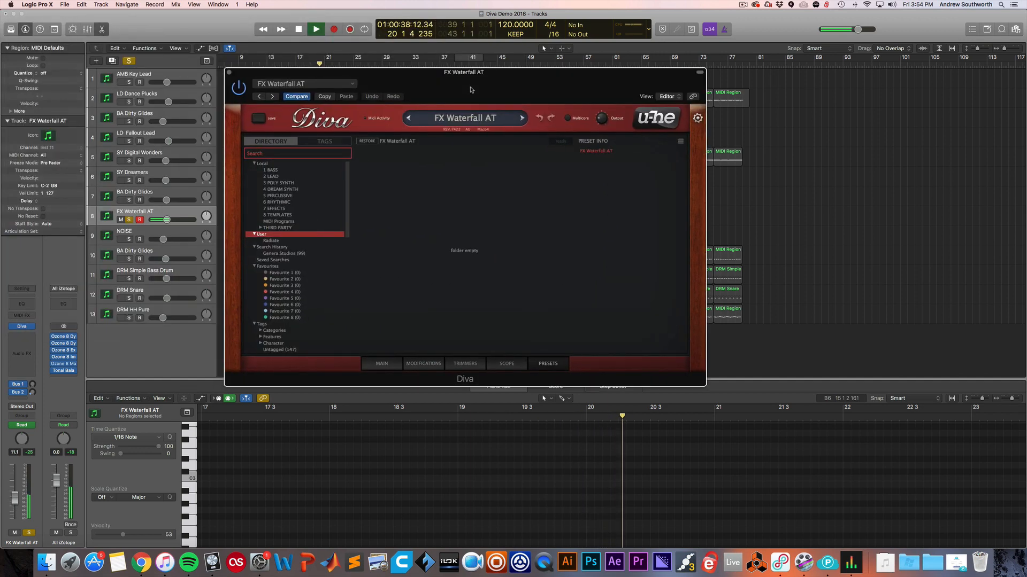
click(381, 364)
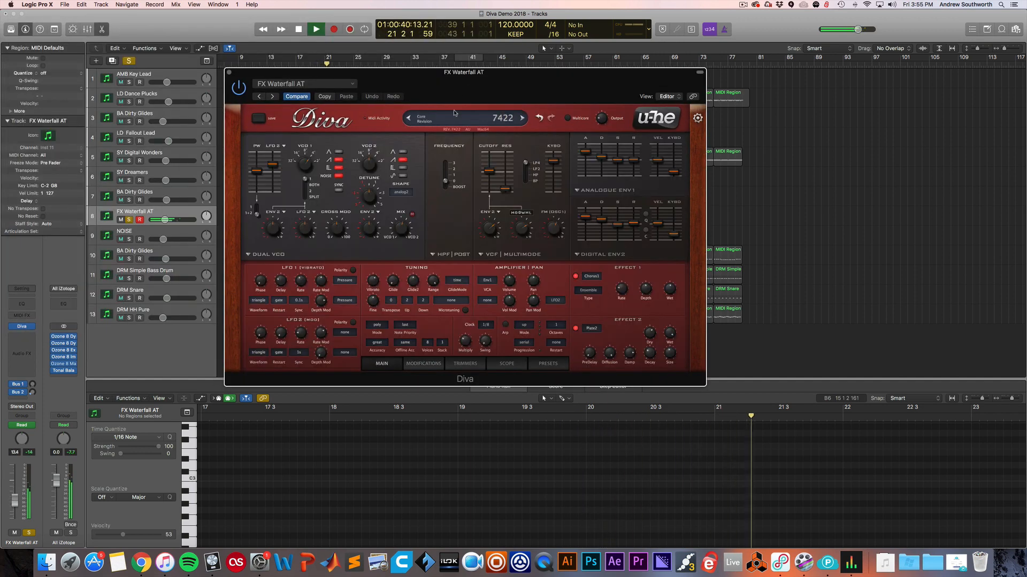
drag(456, 82, 686, 92)
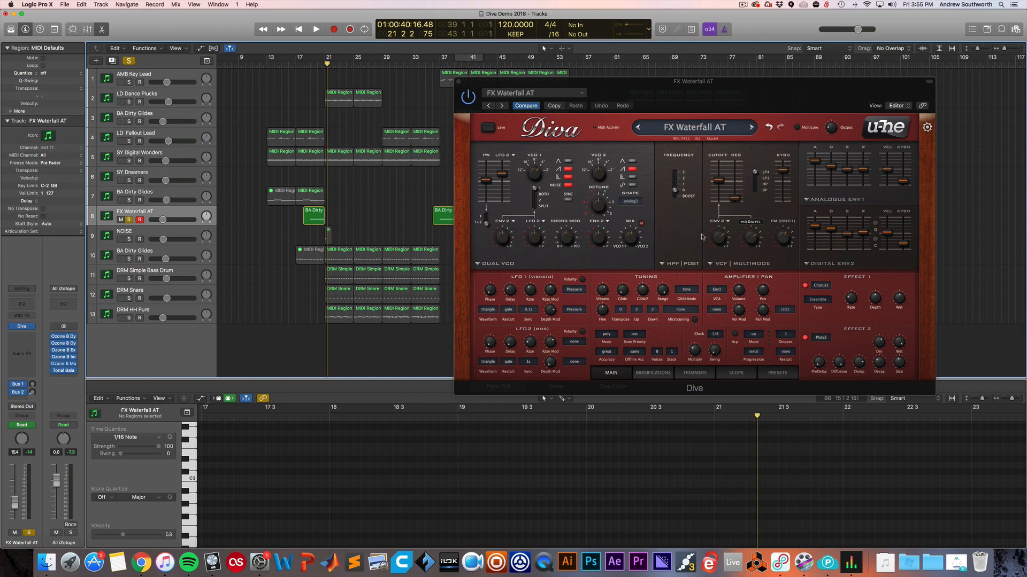
click(457, 81)
Solo the NOISE track alongside FX Waterfall AT and play both from bar 19.
click(130, 239)
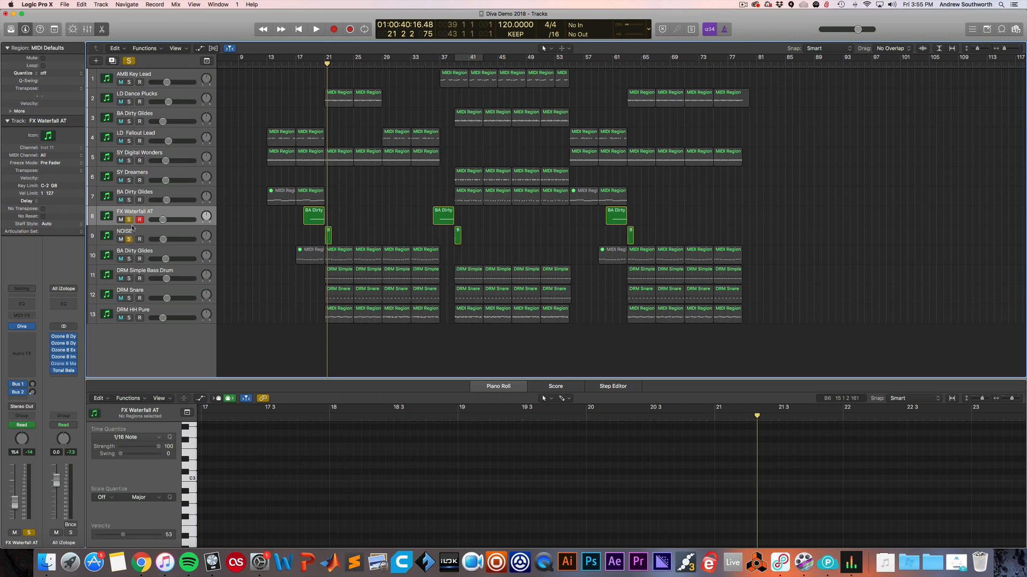
click(310, 58)
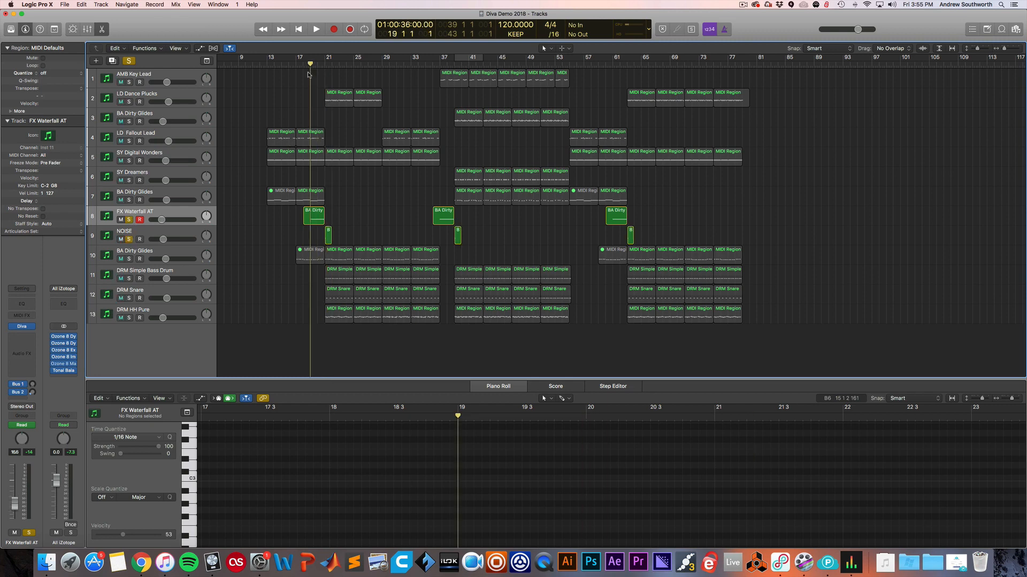
key(space)
View the main page of Diva on the NOISE track during playback, then stop and close the plug-in.
click(184, 232)
click(22, 326)
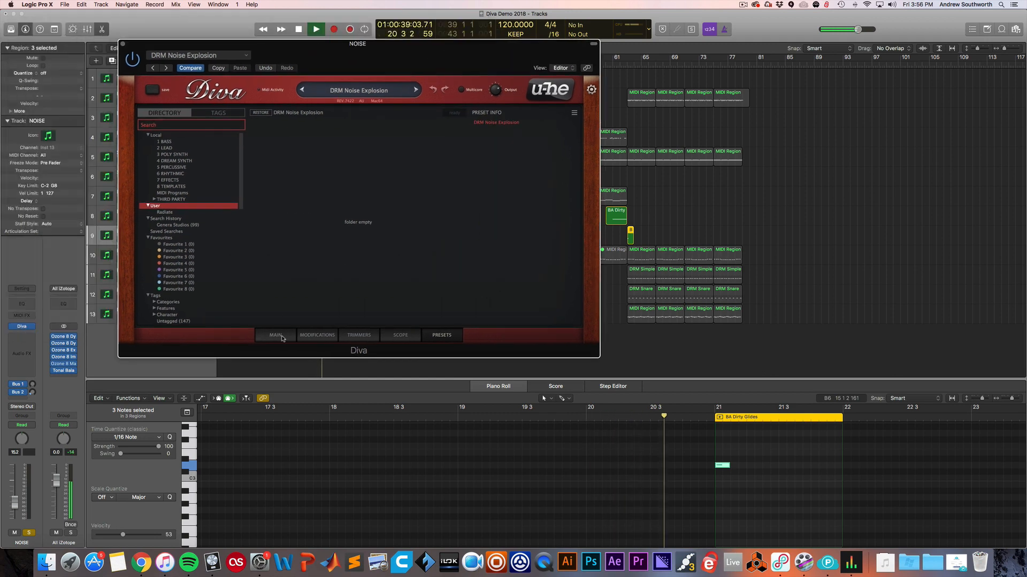
click(282, 336)
drag(405, 67, 682, 70)
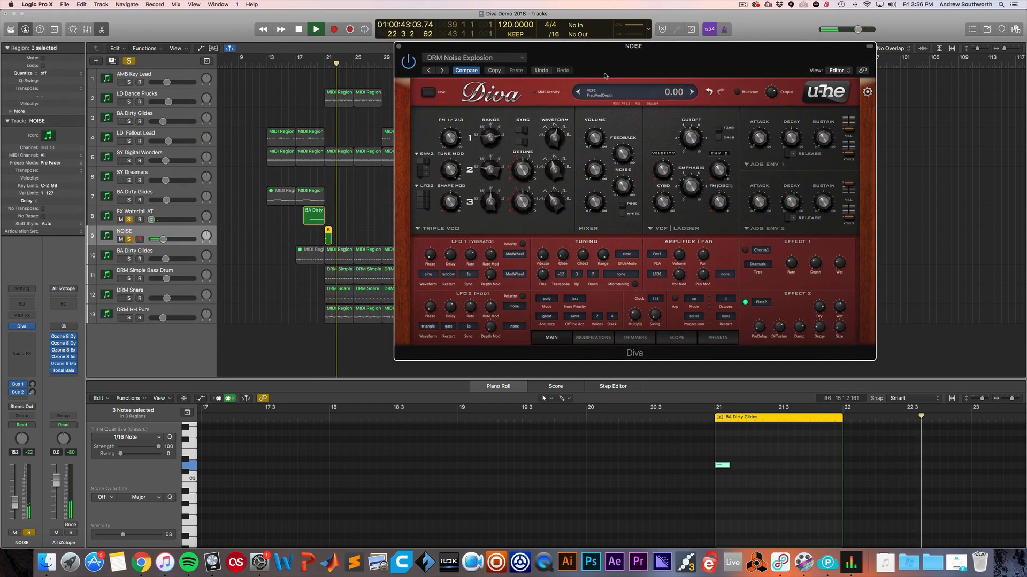
key(space)
click(398, 46)
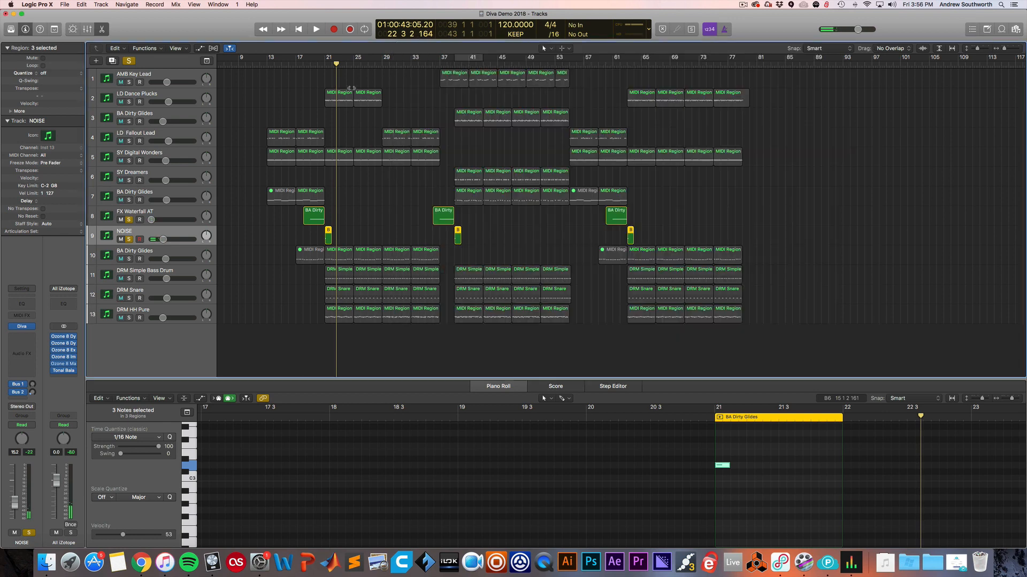
Unsolo the FX Waterfall AT and NOISE tracks and play the full mix from bar 20.
click(130, 219)
click(252, 229)
click(325, 66)
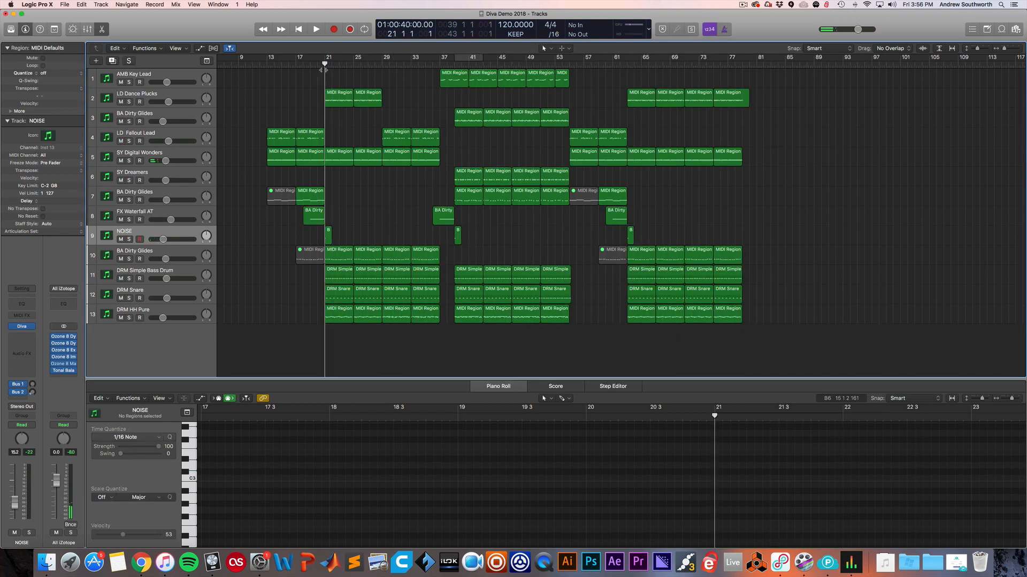
drag(325, 68, 317, 68)
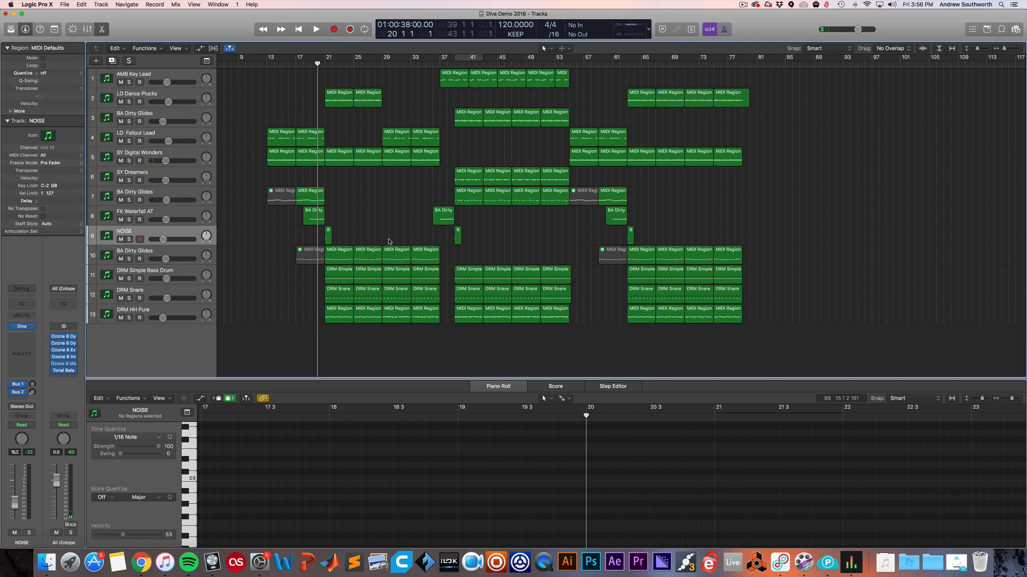
key(space)
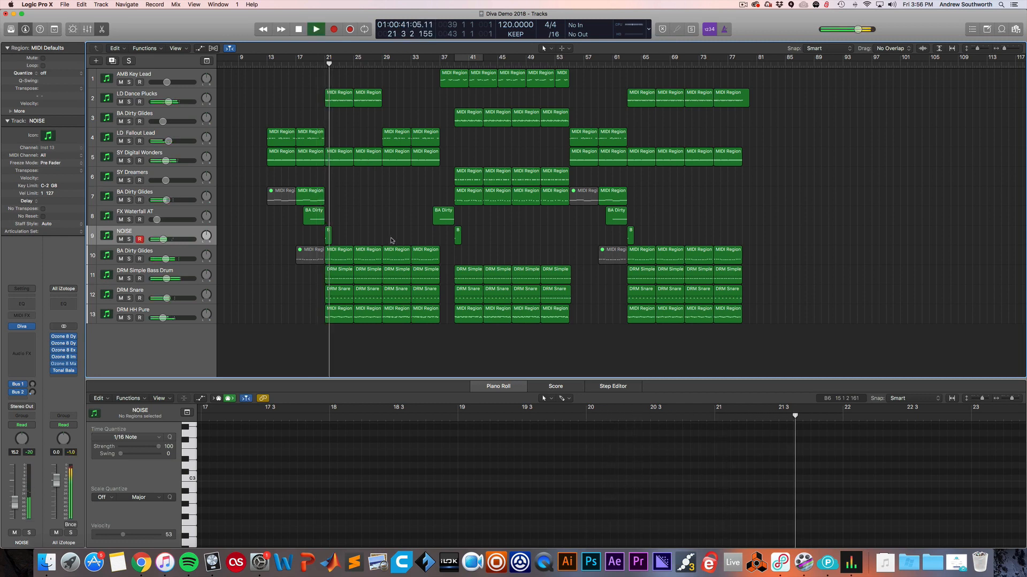
Inspect the main page of Diva on the LD Dance Plucks track, then close the plug-in.
click(172, 95)
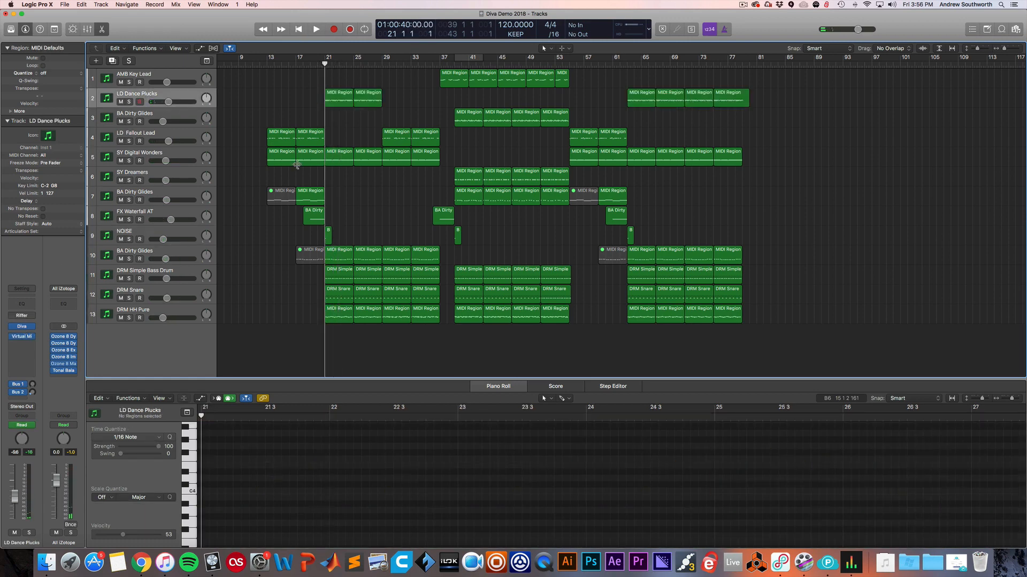
click(22, 327)
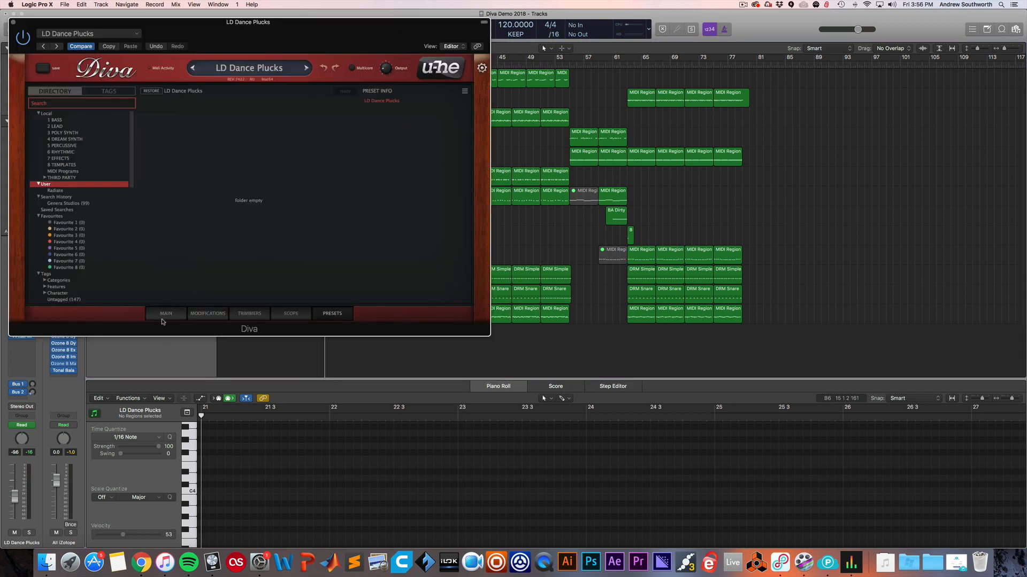
click(165, 315)
drag(171, 35, 415, 97)
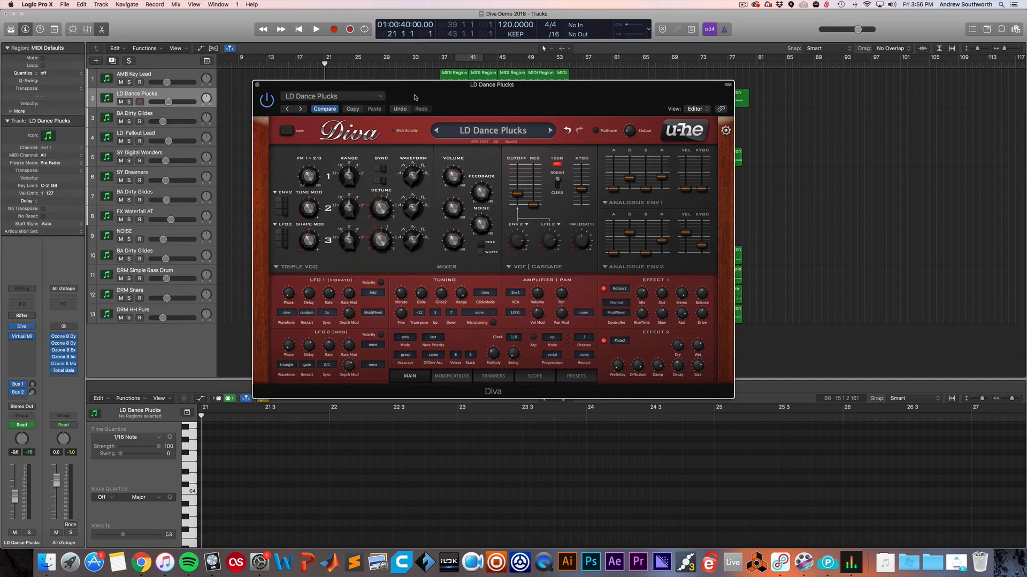
click(258, 86)
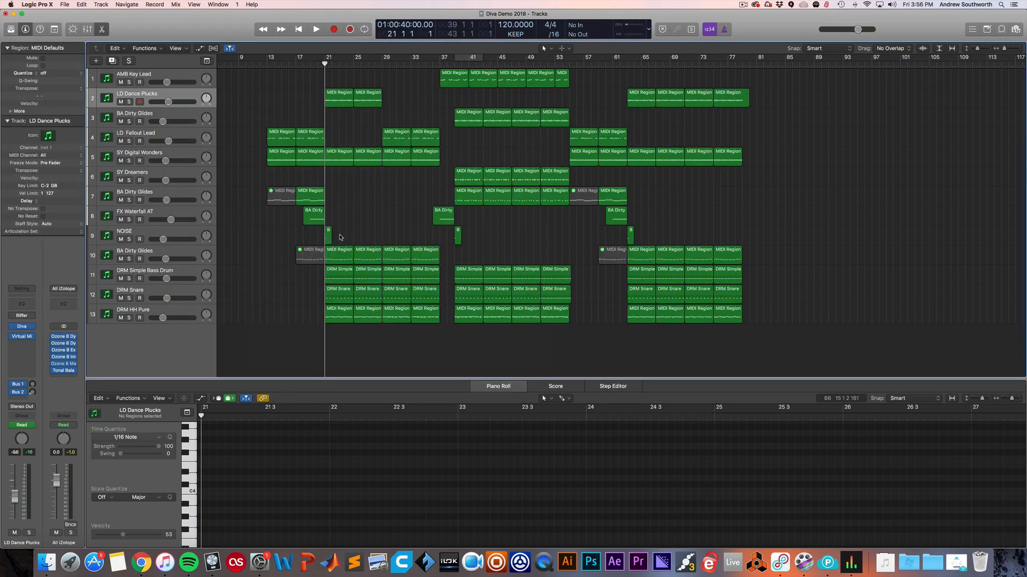
Solo the DRM Simple Bass Drum, DRM Snare and DRM HH Pure tracks, play them from bar 21, then stop.
click(141, 251)
click(132, 276)
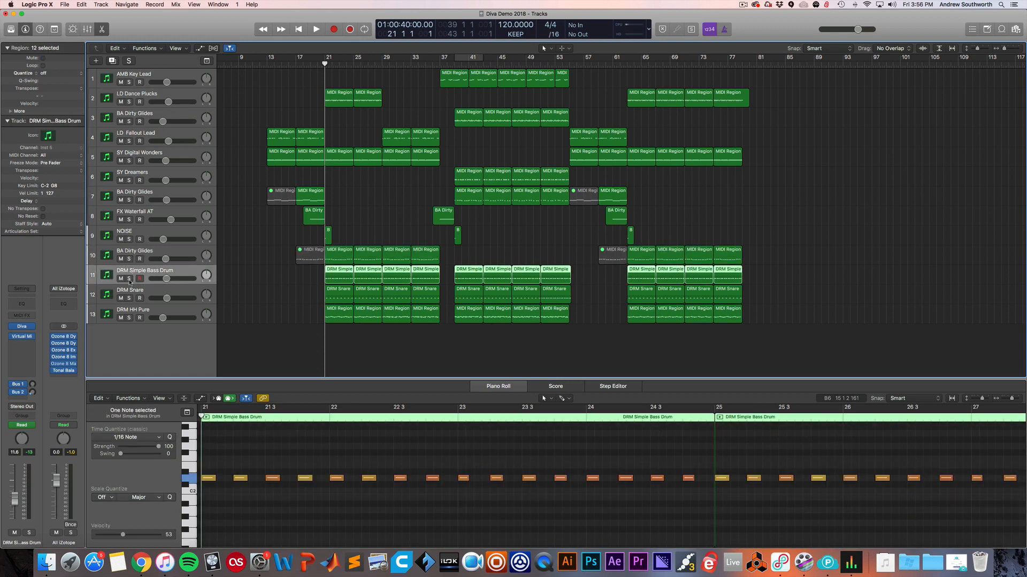
drag(130, 280, 131, 324)
key(space)
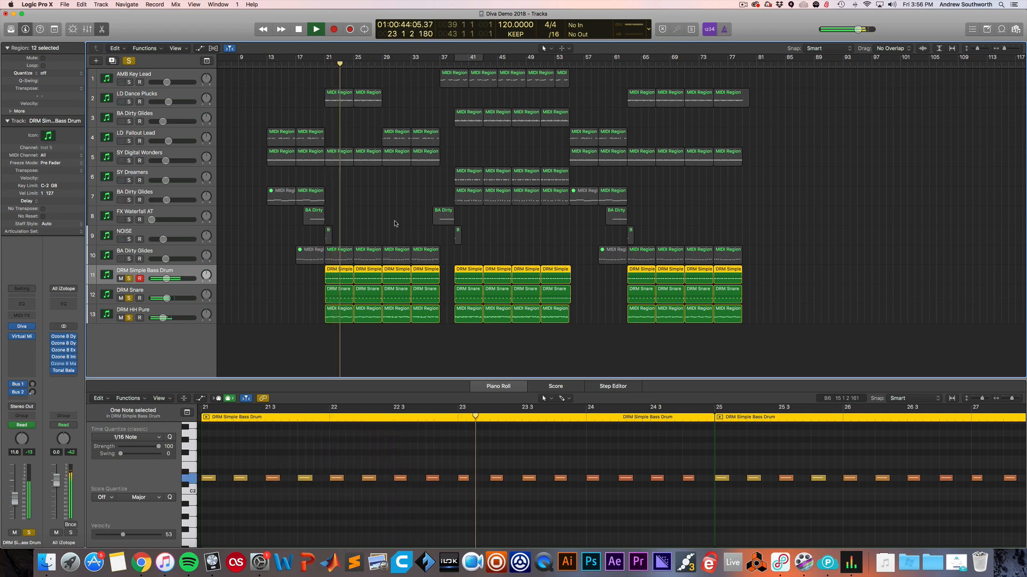
key(space)
click(267, 283)
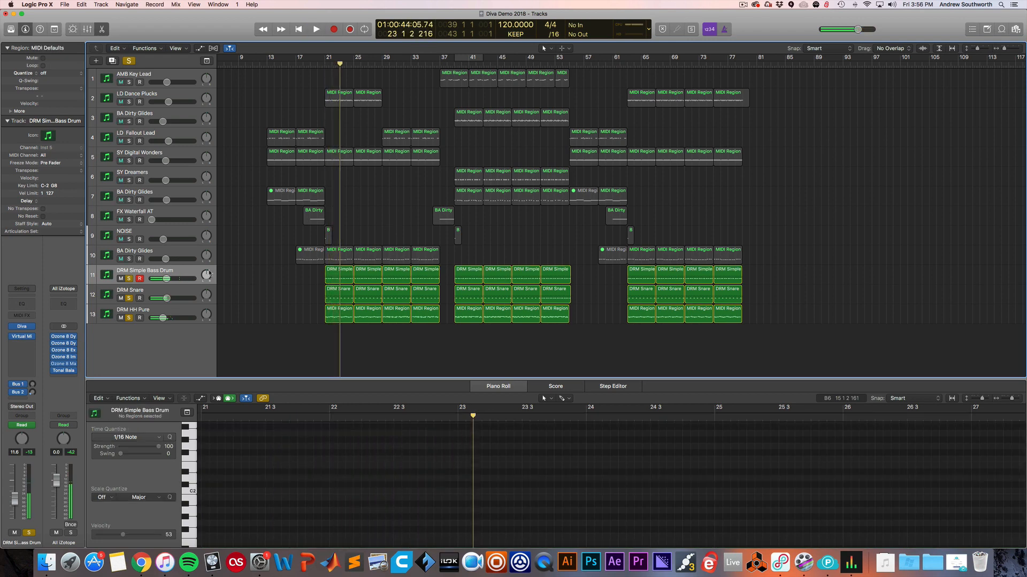
Inspect the main page of Diva on the DRM Simple Bass Drum track, then close it and briefly replay the soloed drums.
click(21, 327)
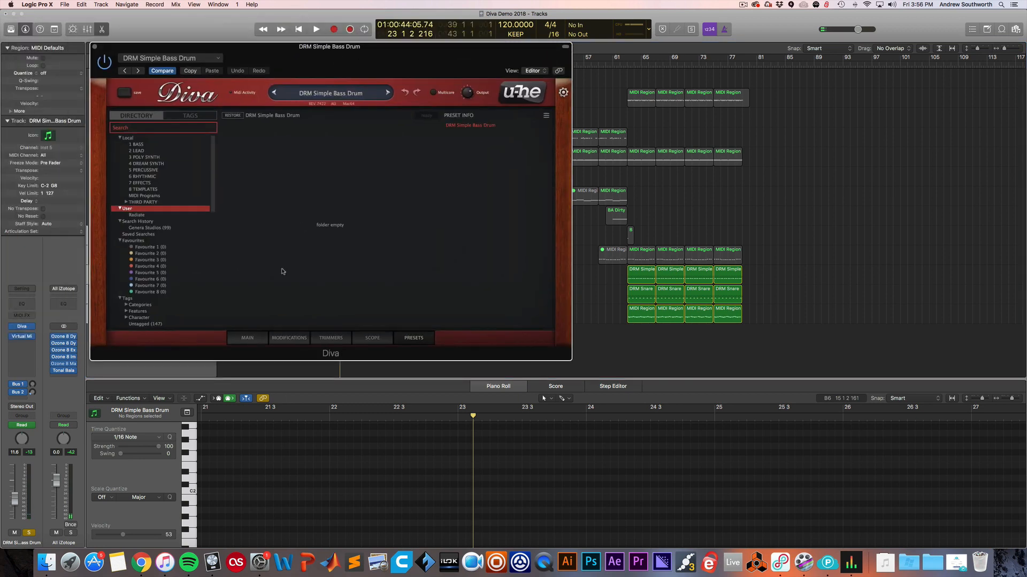
click(248, 338)
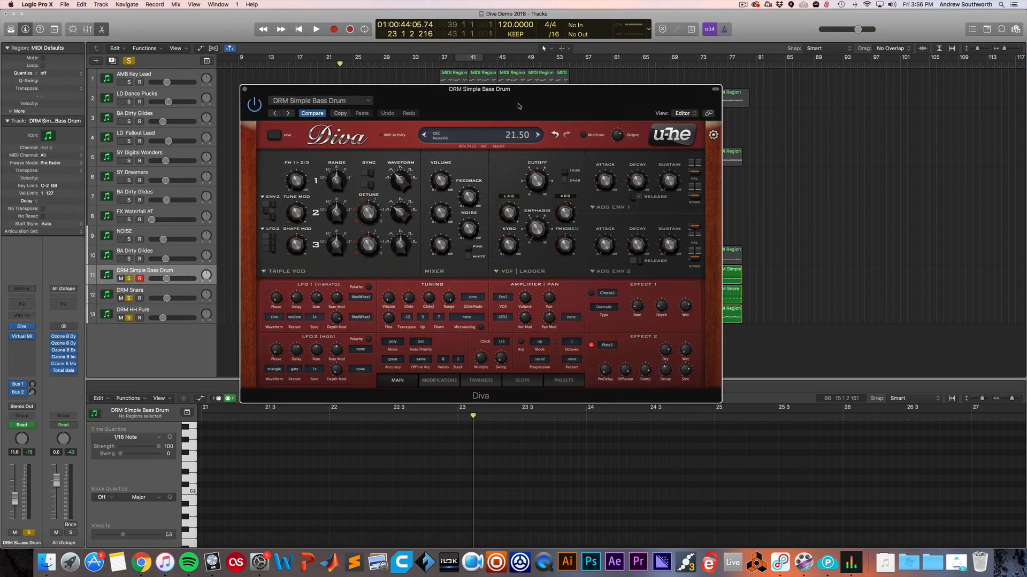
mouse_move(391, 182)
drag(417, 105, 513, 106)
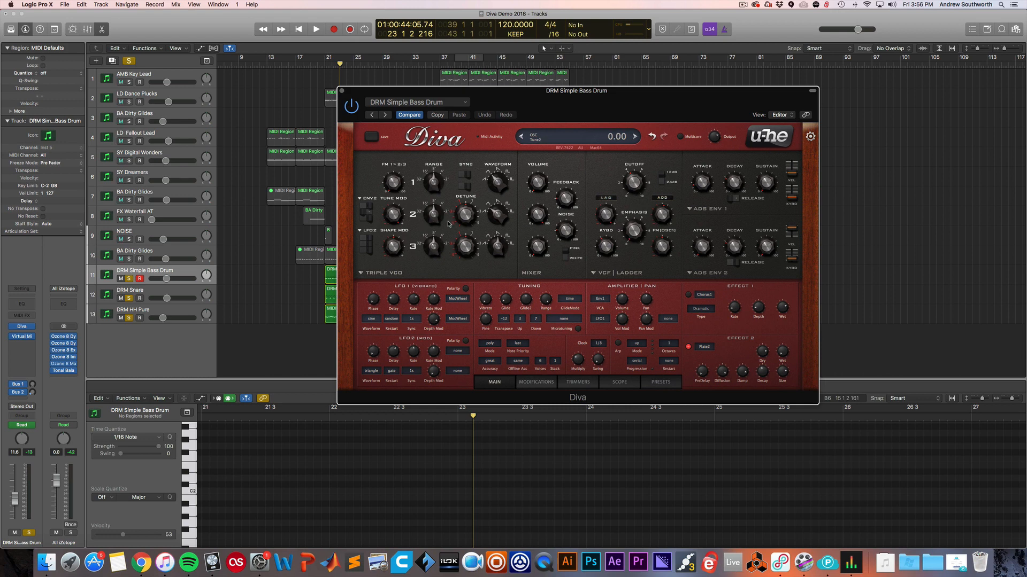
drag(536, 113, 577, 117)
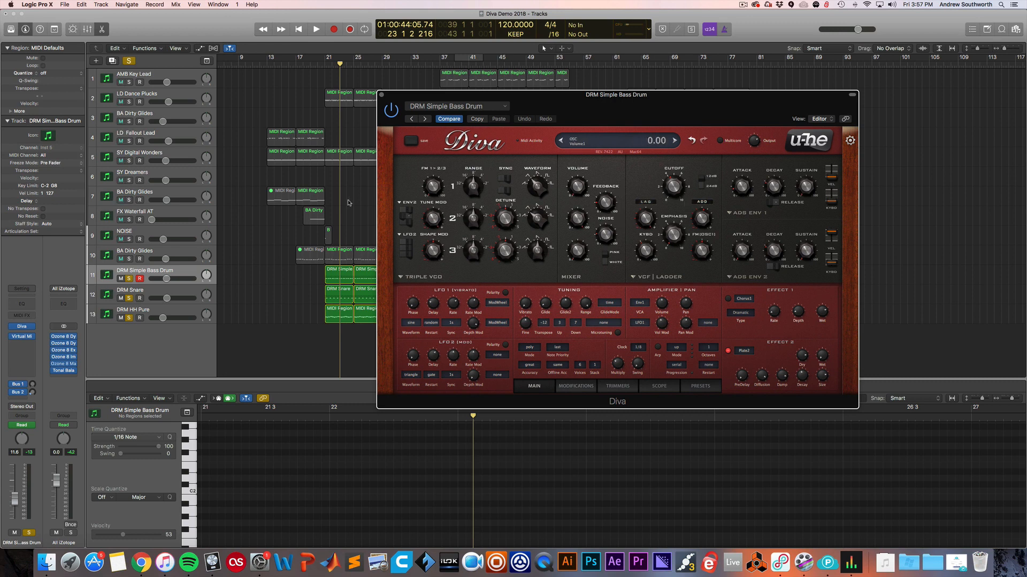
click(322, 63)
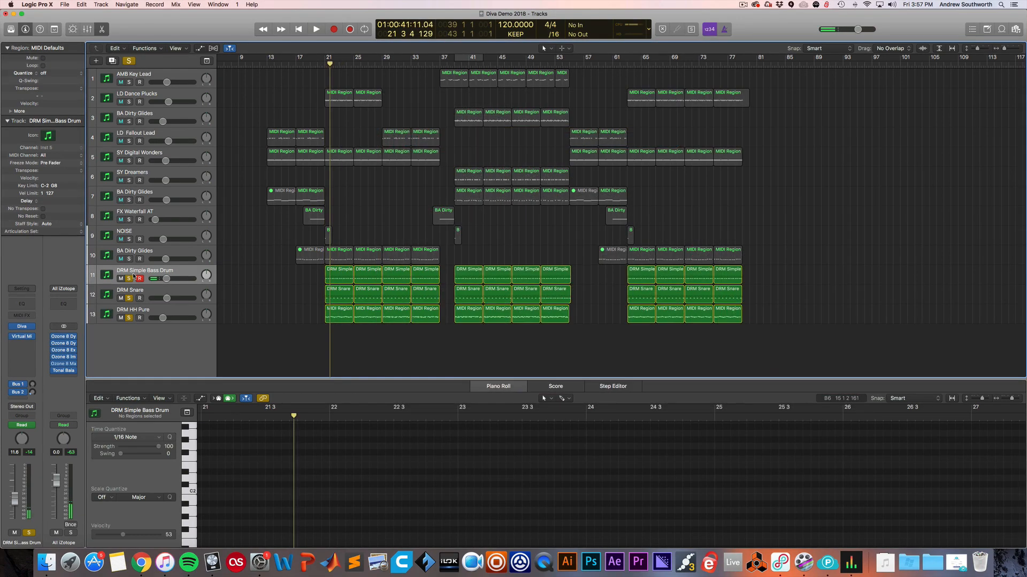
Leave only the DRM Snare track soloed and open the main page of its Diva synth.
click(129, 279)
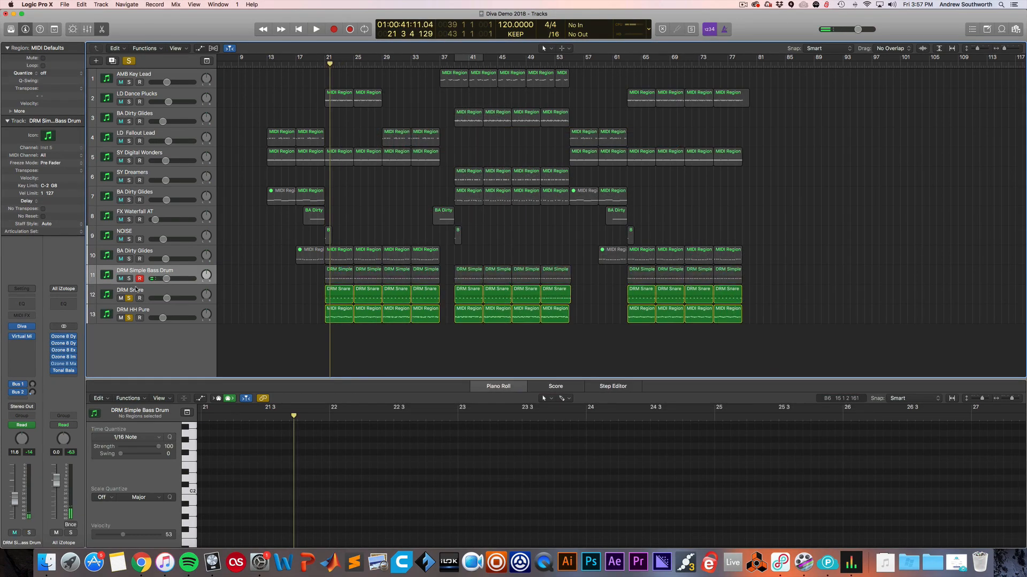
click(137, 290)
click(129, 317)
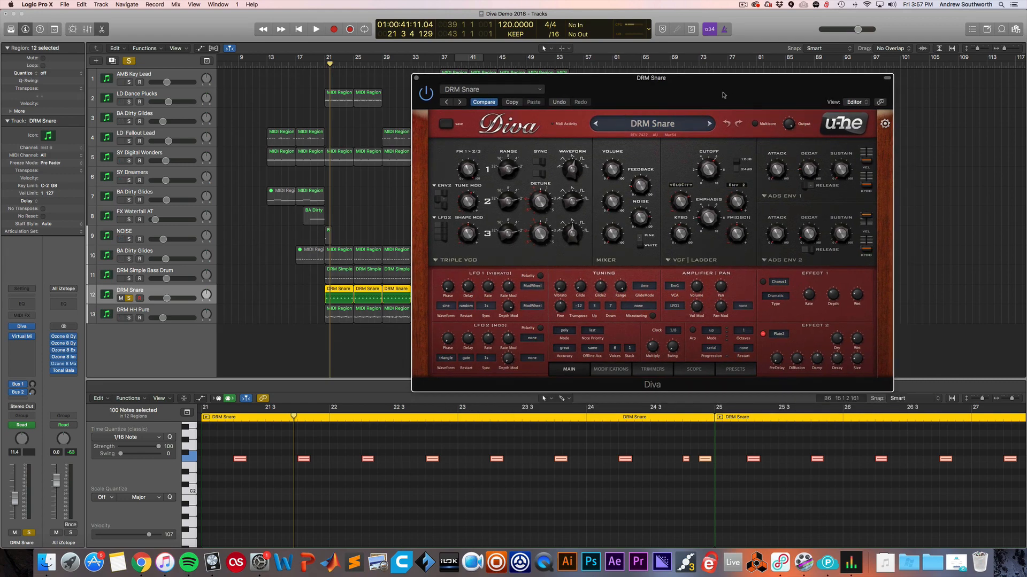
Play the soloed snare from around bar 21, then stop and close its Diva window.
click(380, 199)
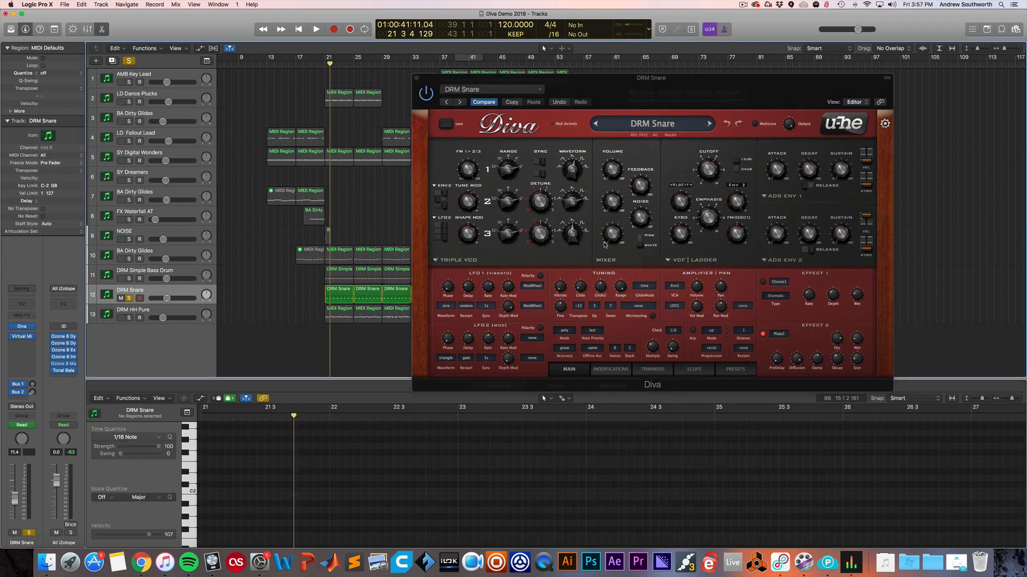
drag(329, 78, 326, 77)
key(space)
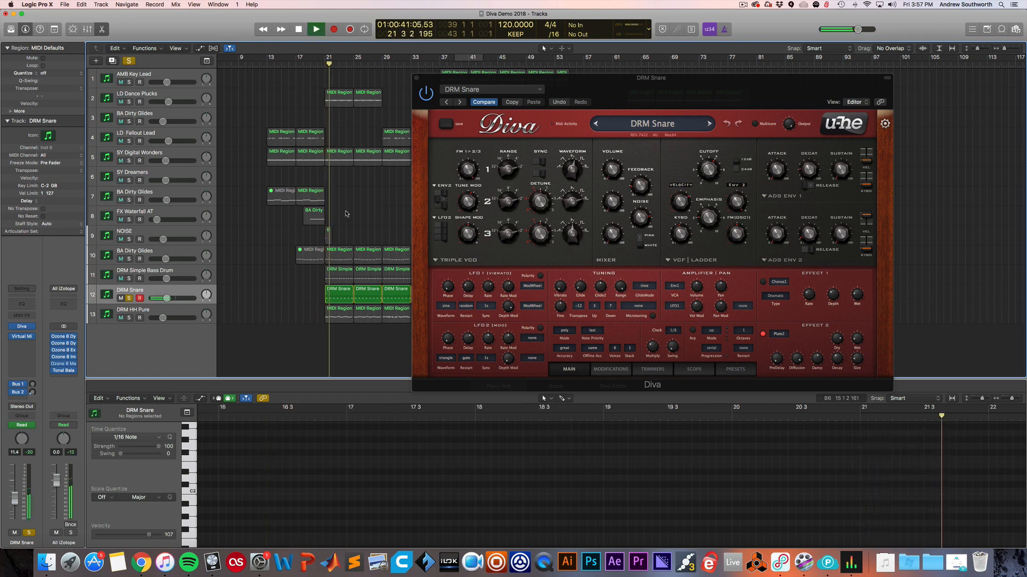
key(space)
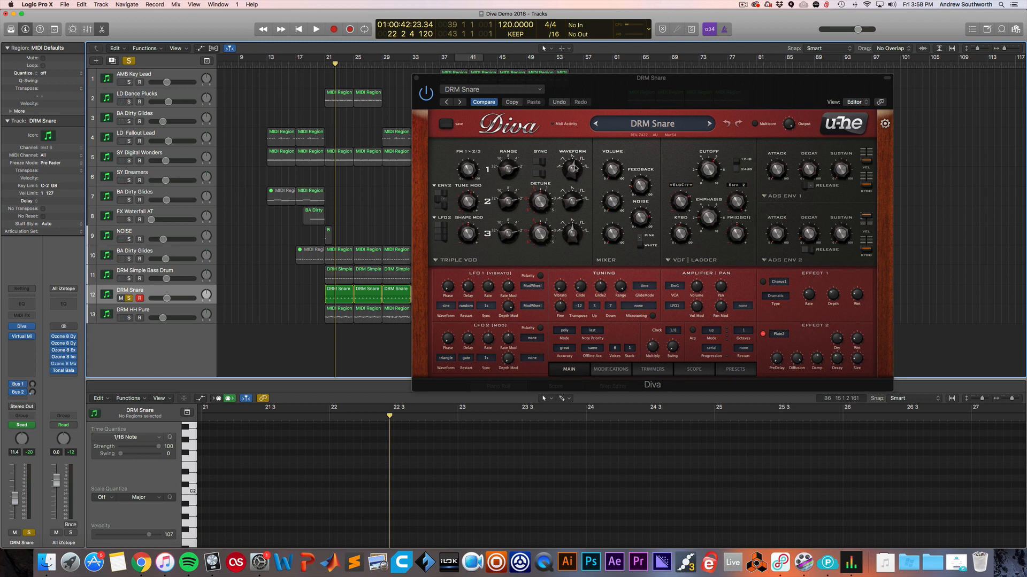
click(416, 78)
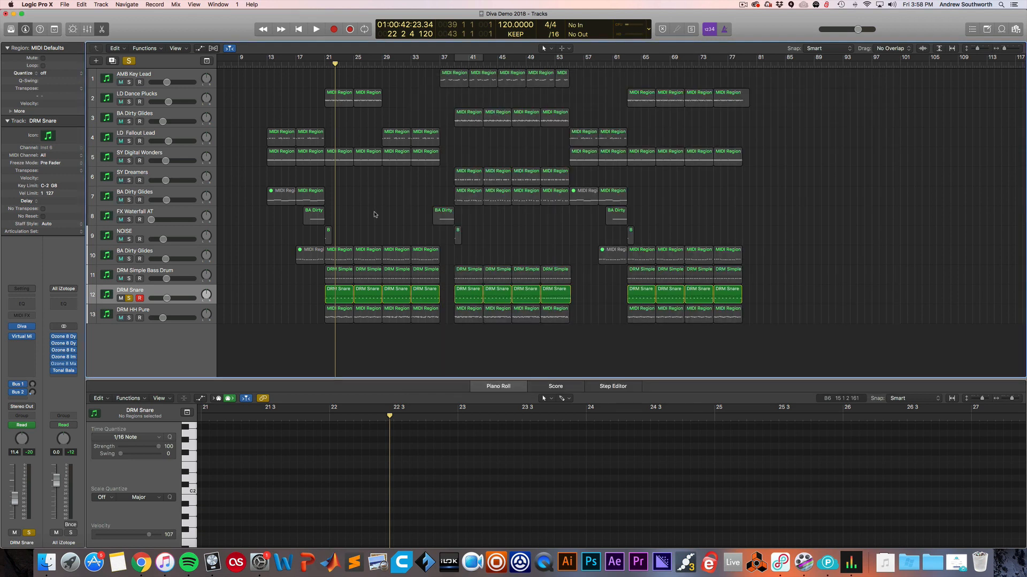
Solo the DRM HH Pure track and open the main page of its Diva synth.
click(129, 318)
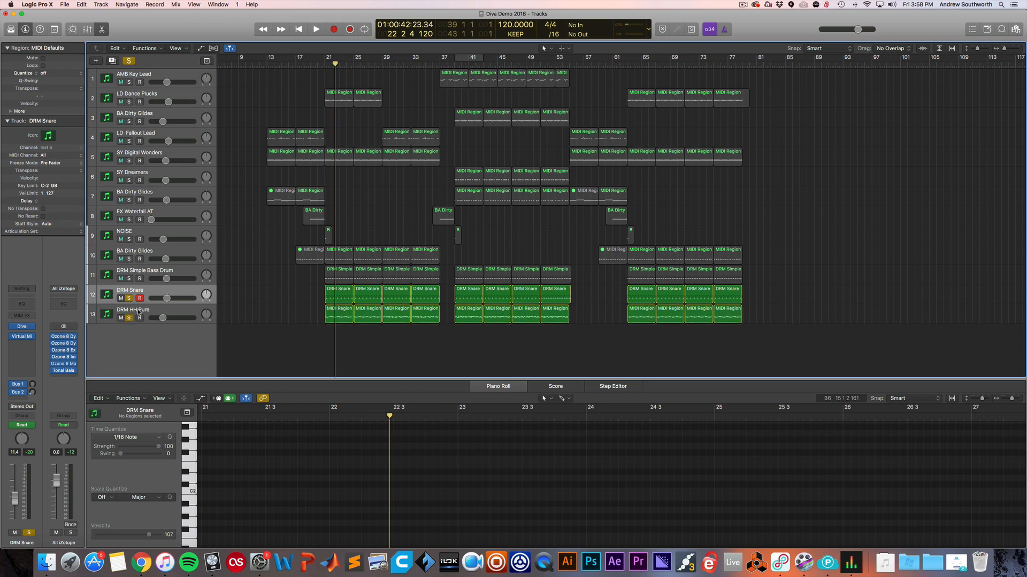
click(138, 311)
click(22, 327)
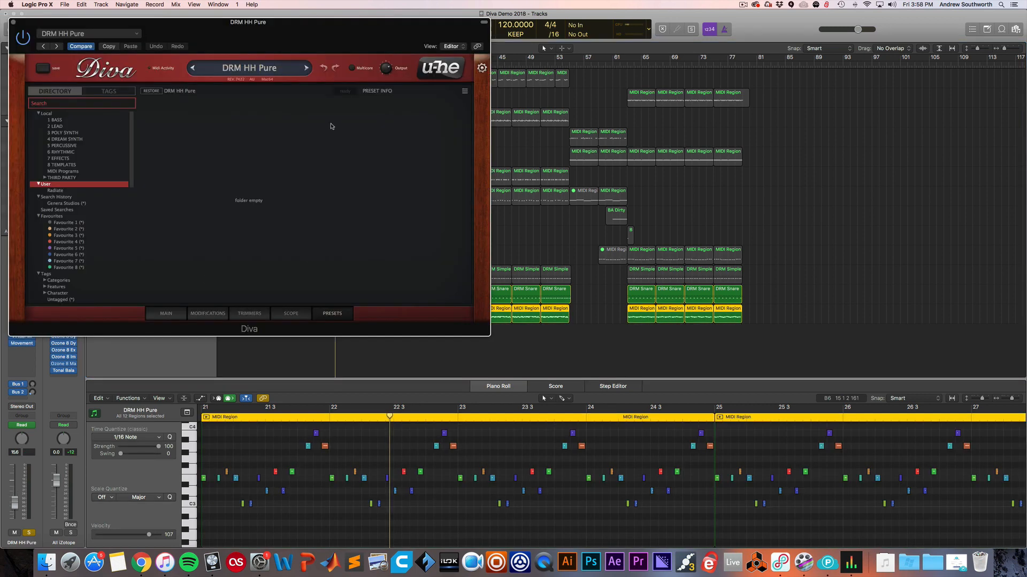
drag(348, 42, 558, 47)
click(373, 320)
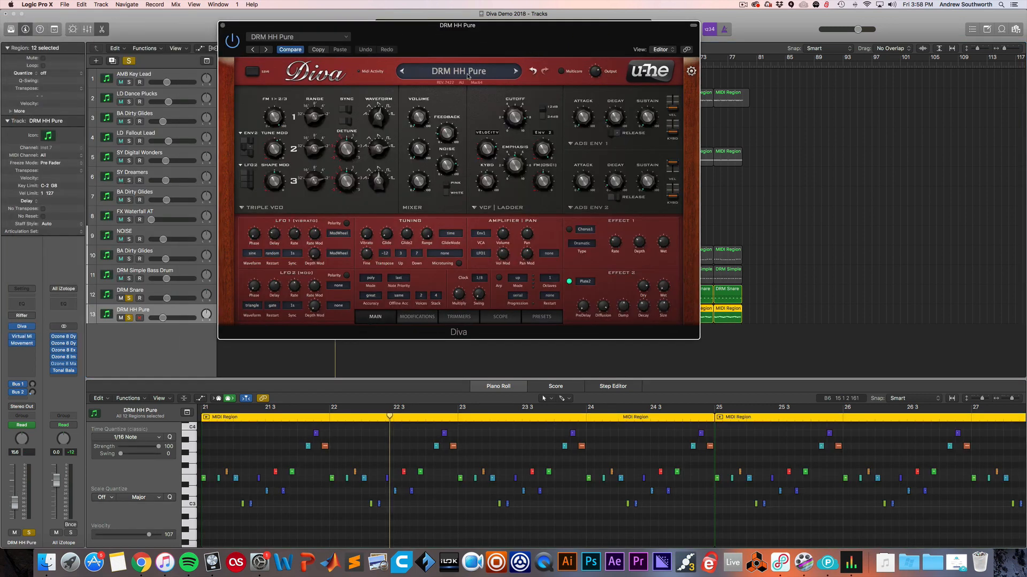
Examine the feedback, oscillator and envelope settings of the DRM HH Pure patch in Diva.
drag(473, 51, 534, 126)
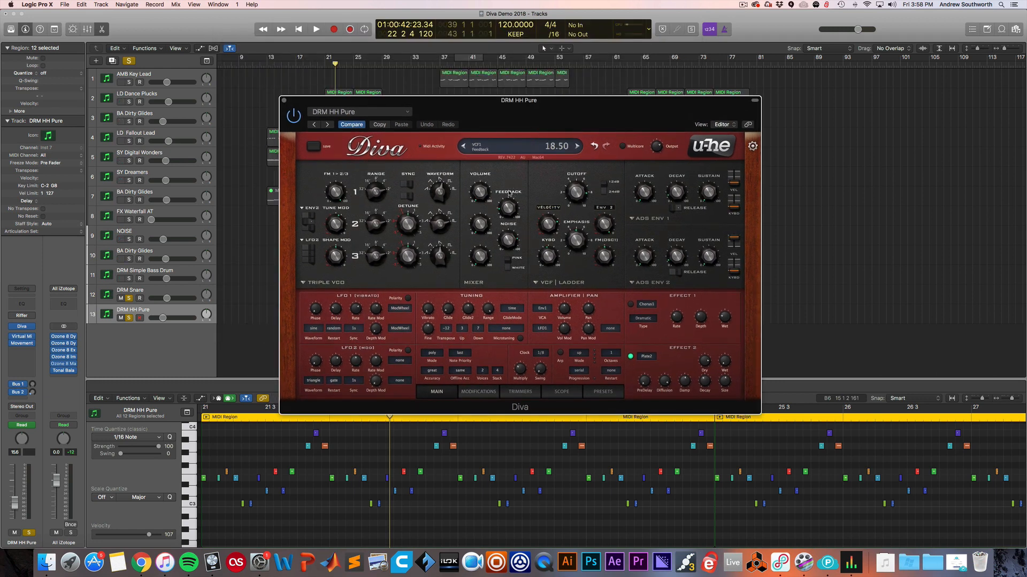
drag(520, 119, 533, 119)
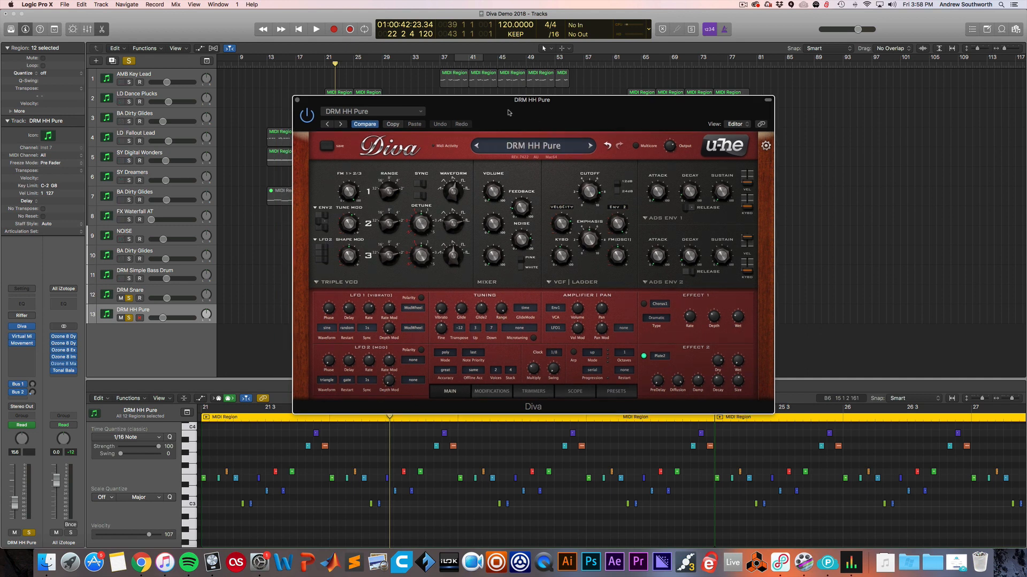
drag(509, 113, 631, 103)
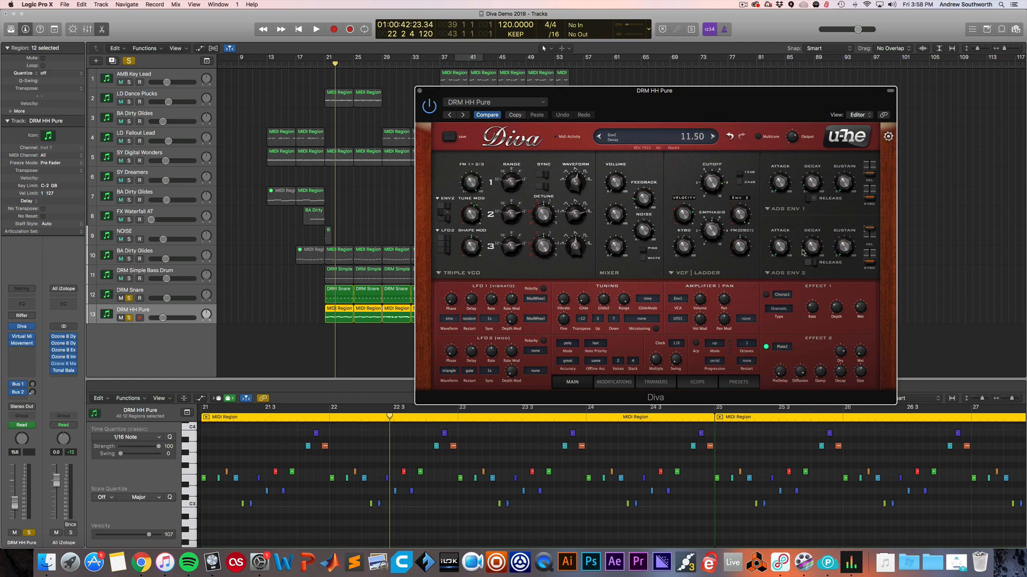
Unsolo the DRM Snare track, play DRM HH Pure alone from bar 21, then stop.
click(332, 103)
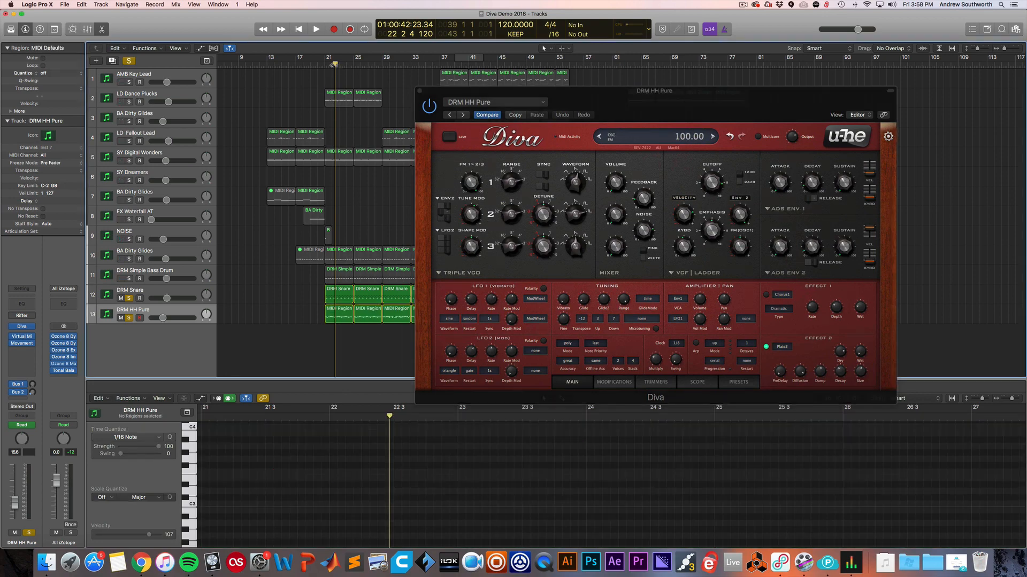
drag(333, 65, 325, 78)
click(122, 298)
key(space)
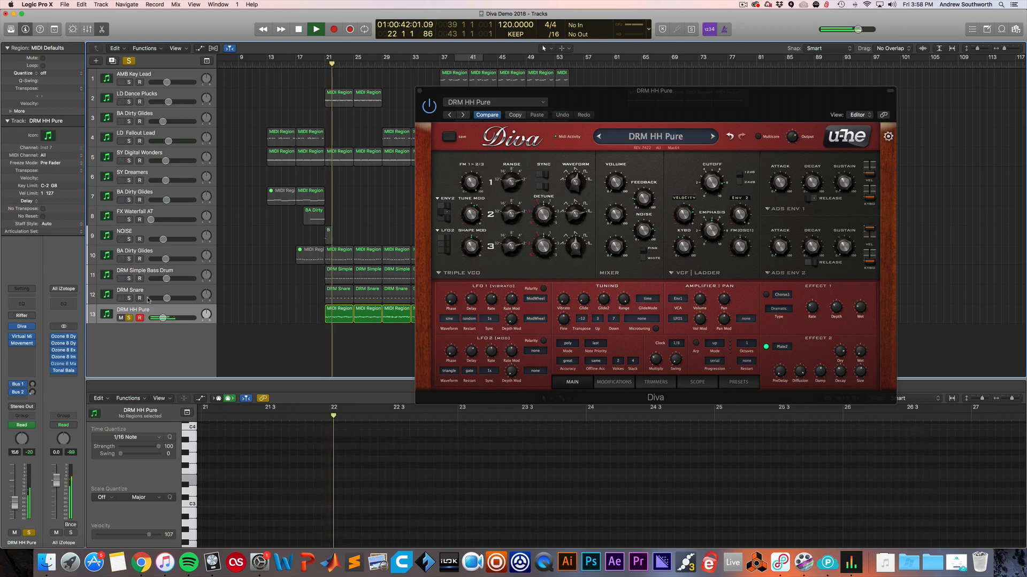
key(space)
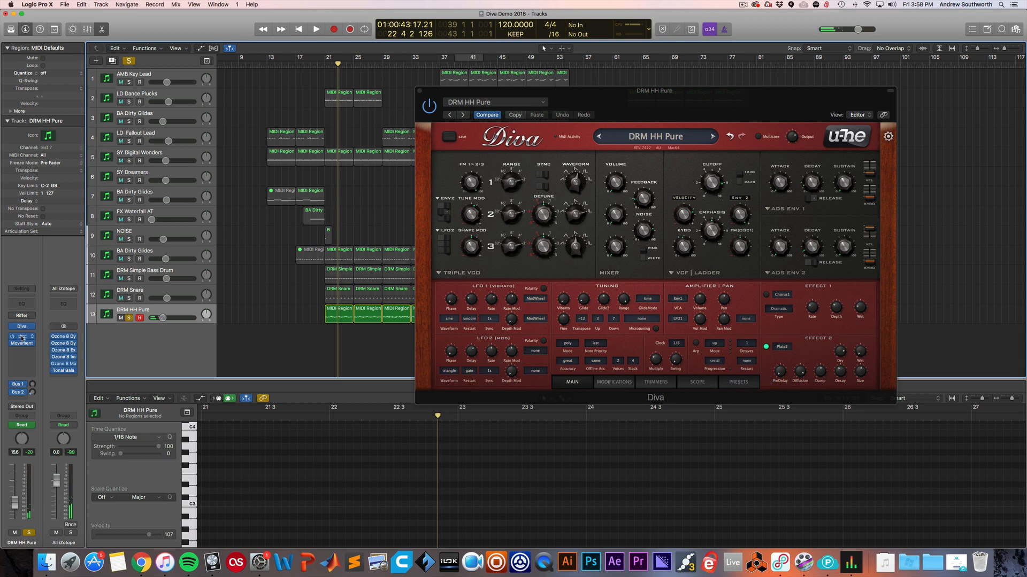
Open the Movement plug-in on DRM HH Pure and show its rhythm 1 steps, engine A effect choices and delay settings.
mouse_move(21, 344)
drag(227, 39, 365, 143)
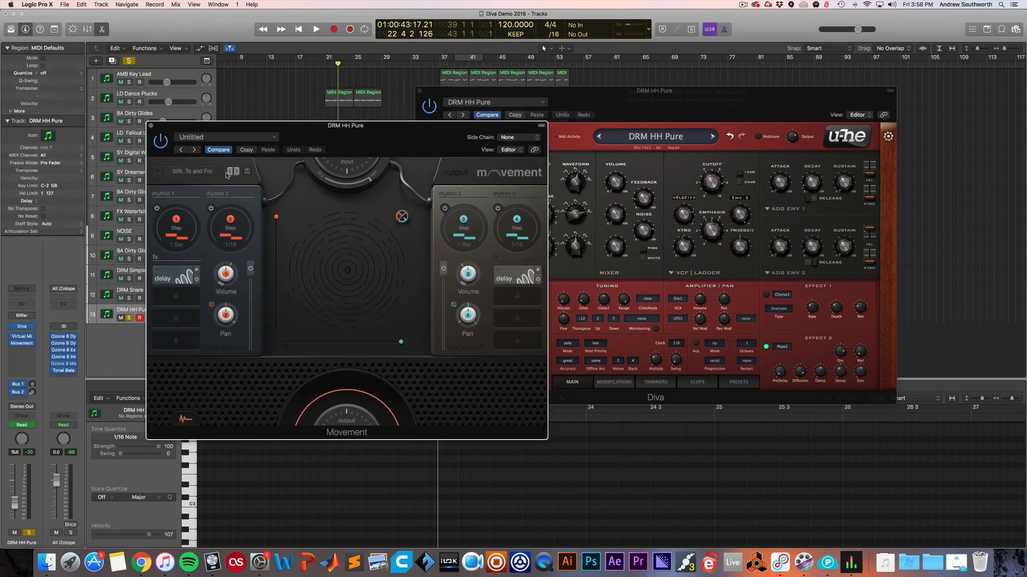
click(178, 228)
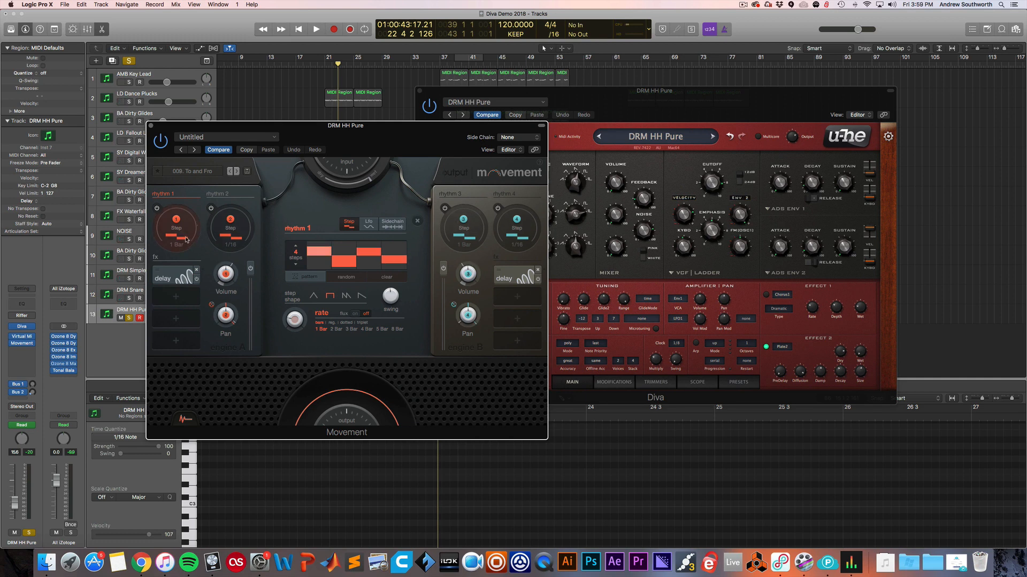
click(182, 303)
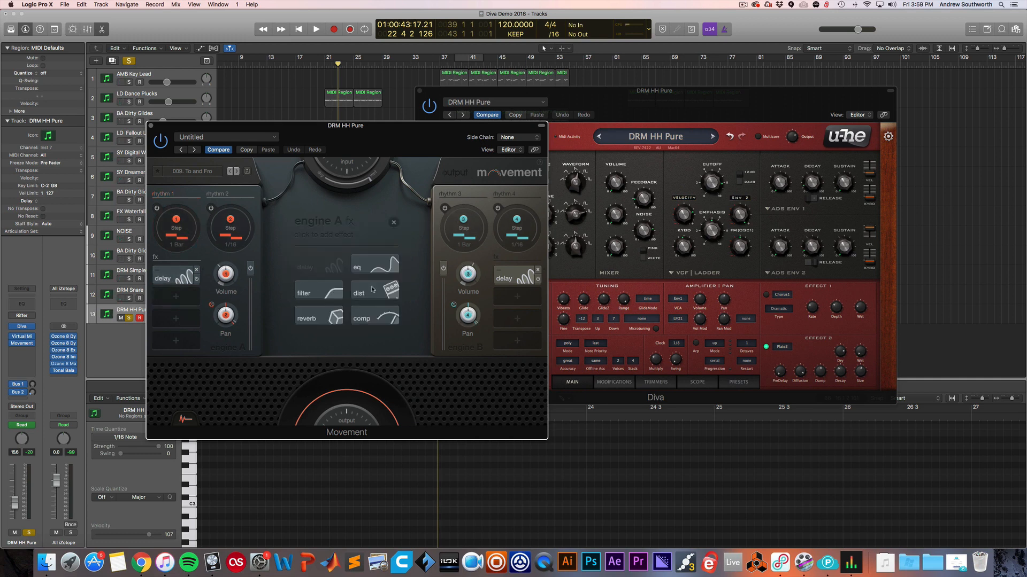
click(174, 280)
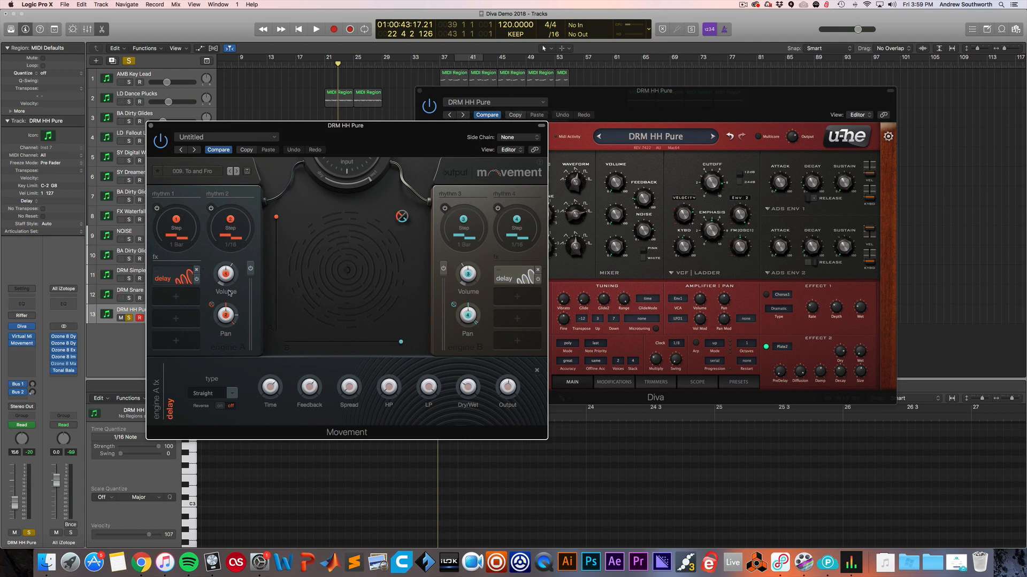
Review Movement's rhythm 1 and rhythm 2 step patterns and the modulation on Pan, then close the plug-in window.
click(226, 316)
click(191, 252)
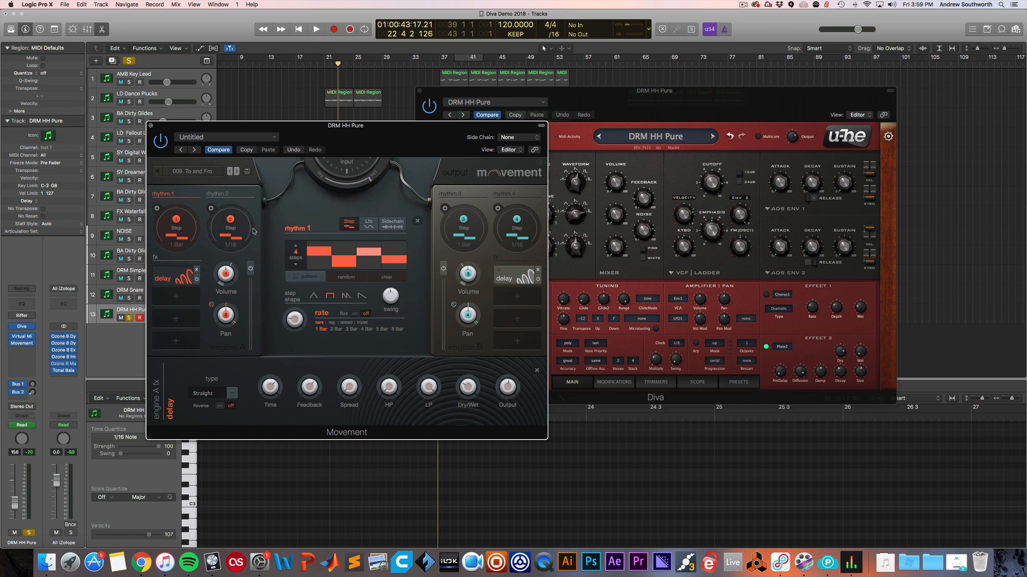
click(228, 231)
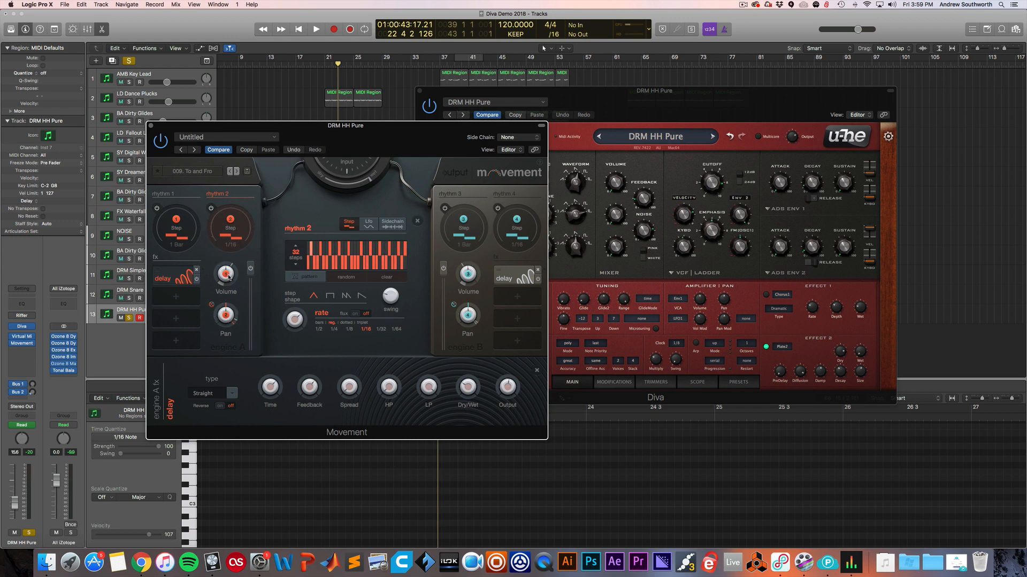
click(213, 305)
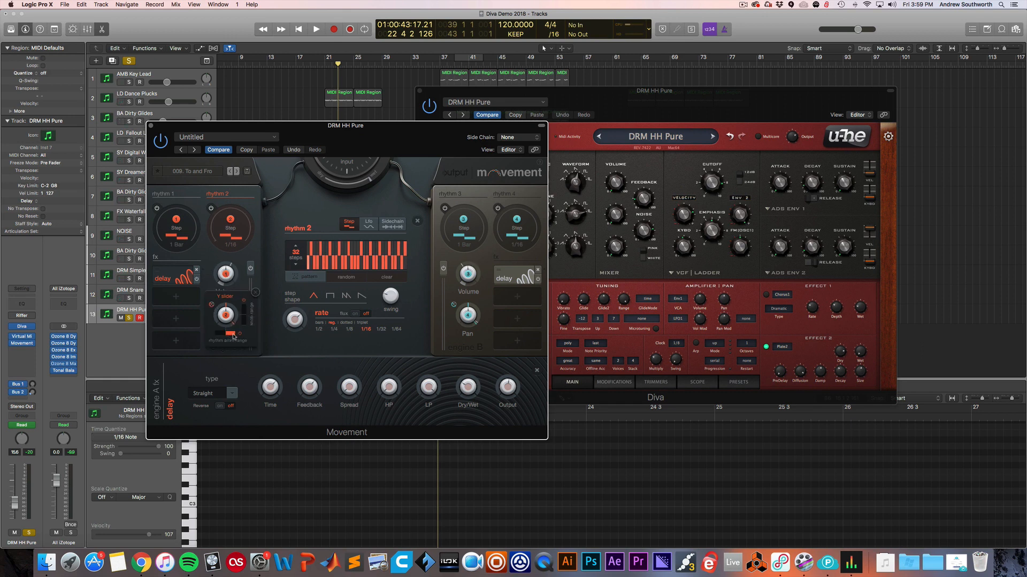
click(256, 293)
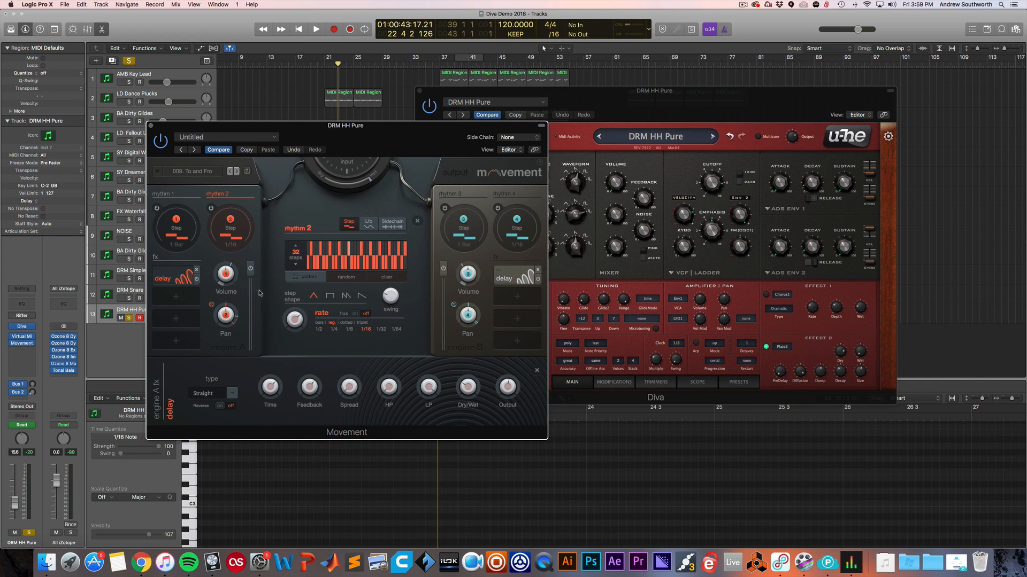
click(246, 241)
click(246, 242)
click(150, 127)
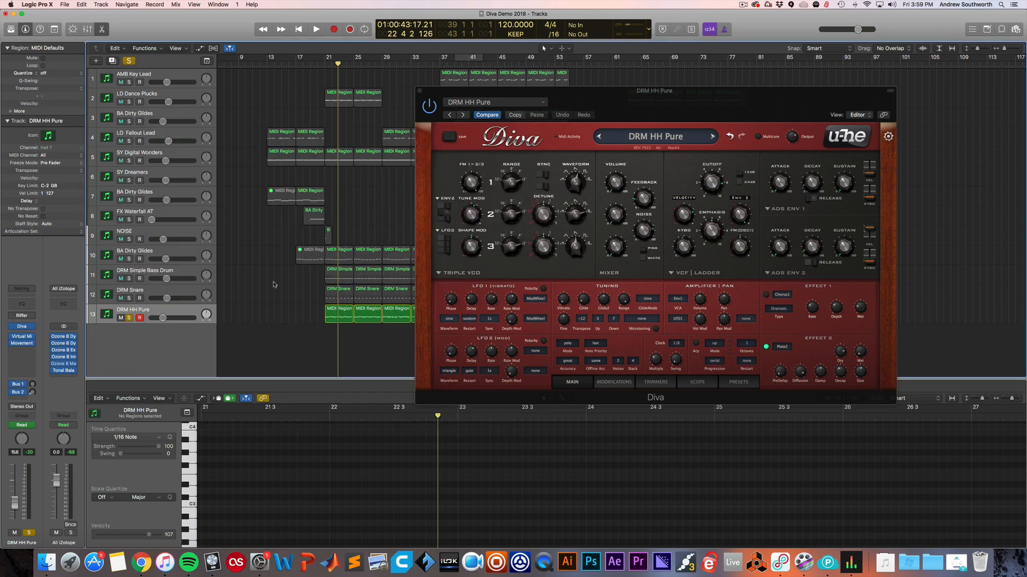
Play the soloed DRM HH Pure track briefly, stop, and show its first region's notes in the piano roll.
key(space)
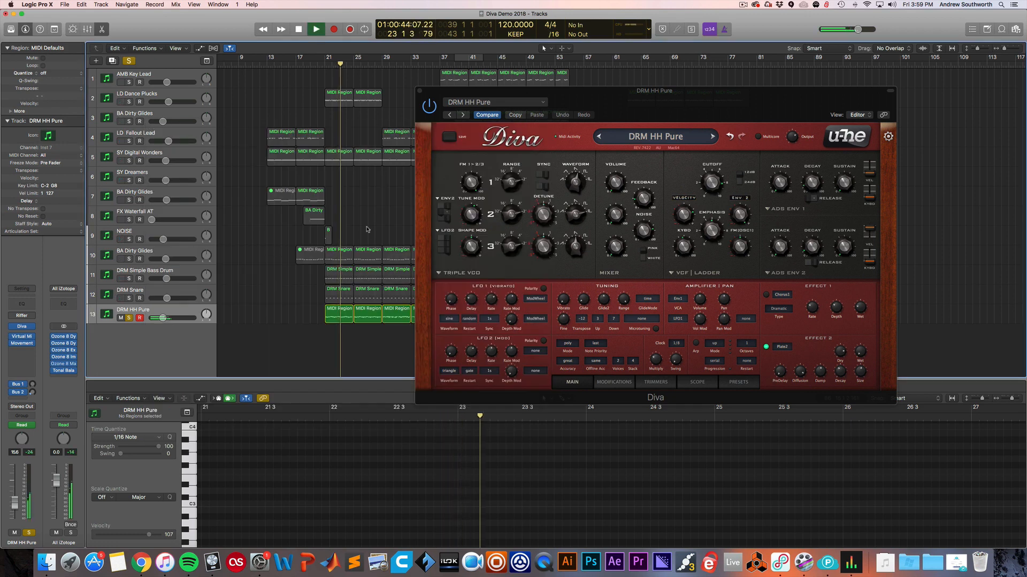
key(space)
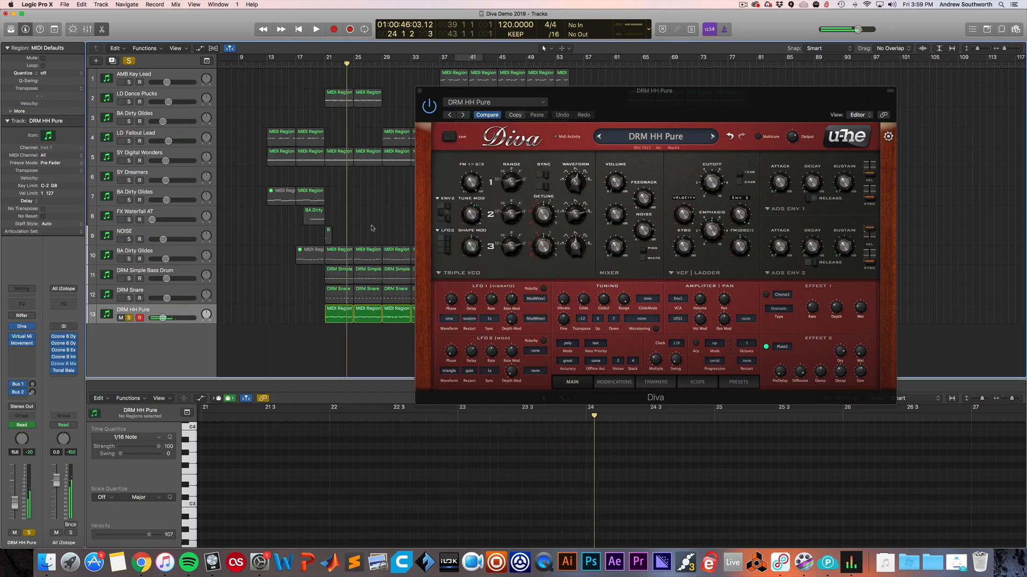
click(343, 316)
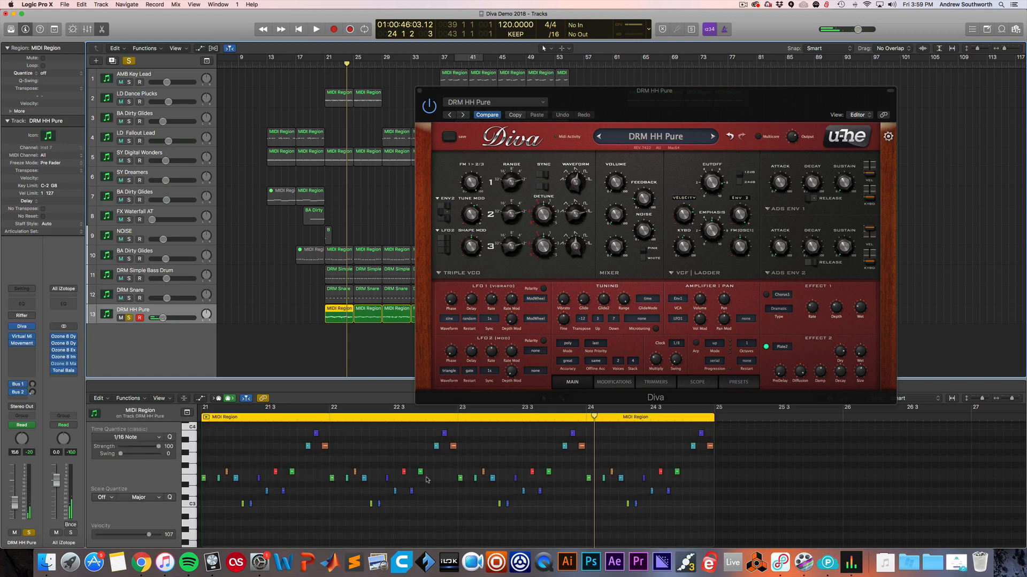
scroll(427, 480, left, 3)
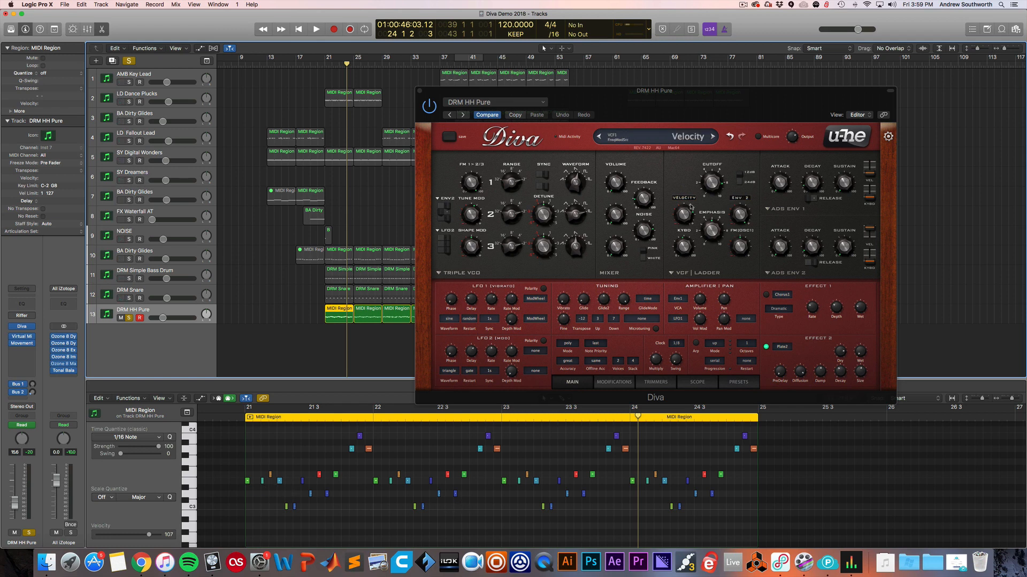
Point out the velocity modulation and cutoff in the hi-hat's Diva filter, then close Diva and deselect the region.
mouse_move(678, 212)
mouse_move(715, 182)
mouse_move(672, 248)
click(420, 91)
click(404, 200)
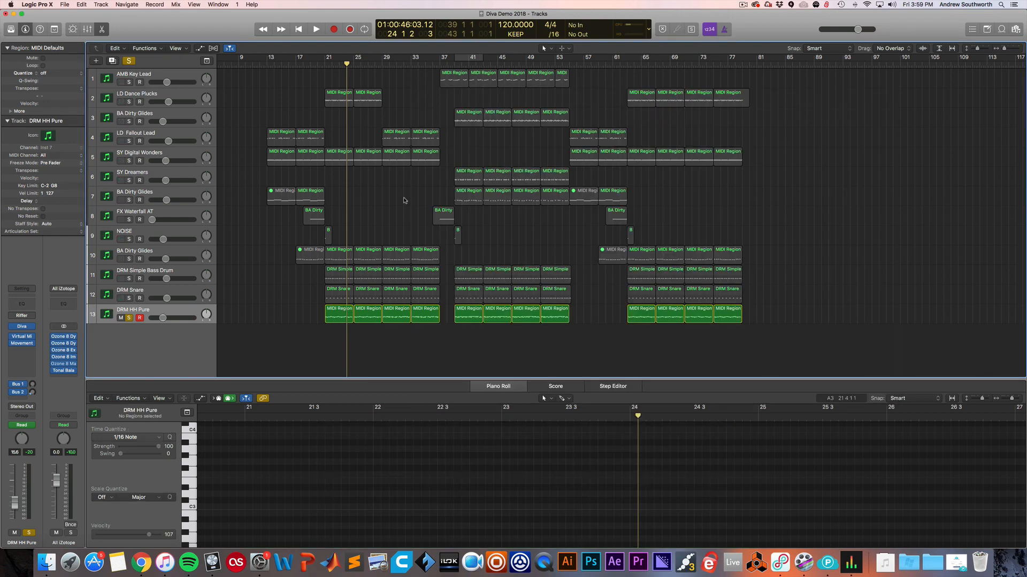
Unsolo DRM HH Pure, select the AMB Key Lead track, play the full mix from its regions, then stop.
click(129, 318)
click(156, 75)
key(shift+space)
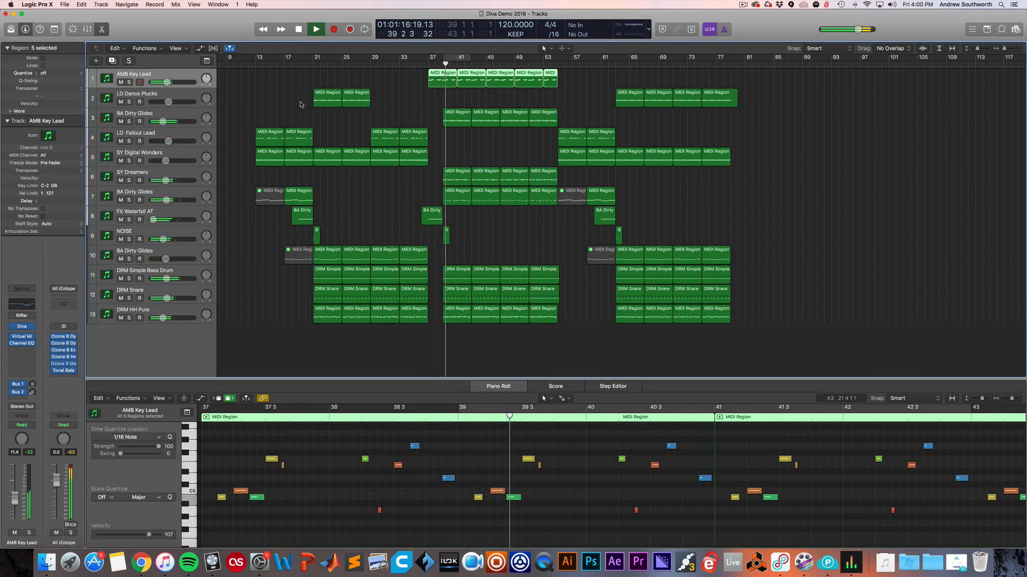
scroll(382, 206, right, 1)
scroll(381, 206, right, 2)
key(space)
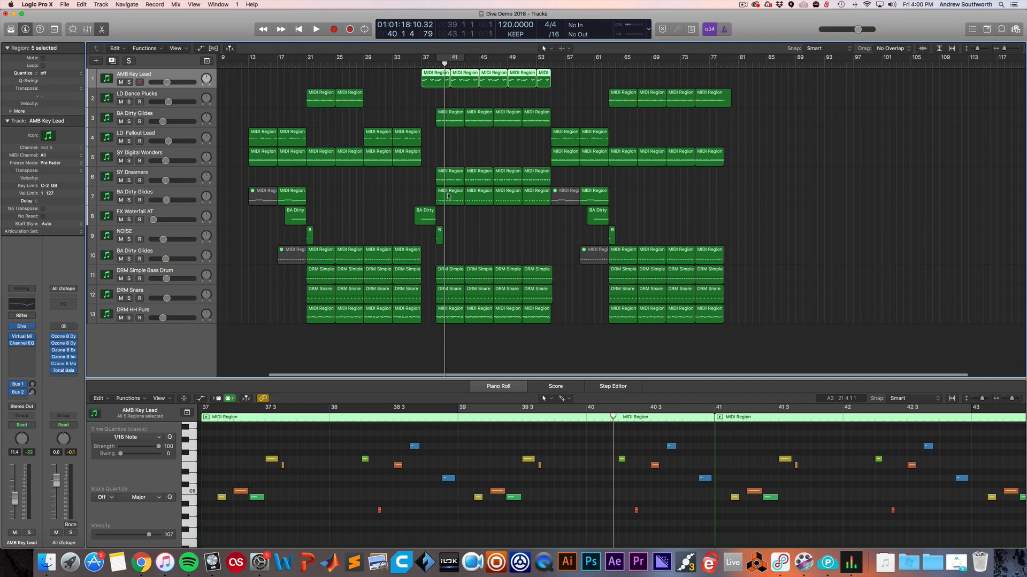
Select the NOISE track, show track automation and examine the FX Waterfall AT volume curve leading into bar 39.
click(141, 231)
click(201, 50)
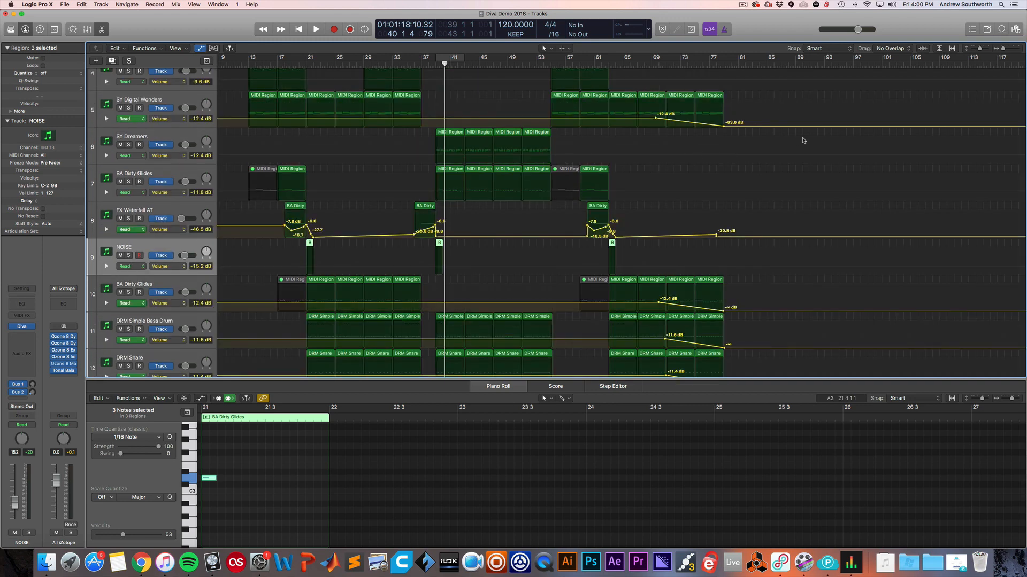
drag(1003, 48, 1009, 49)
scroll(829, 137, right, 15)
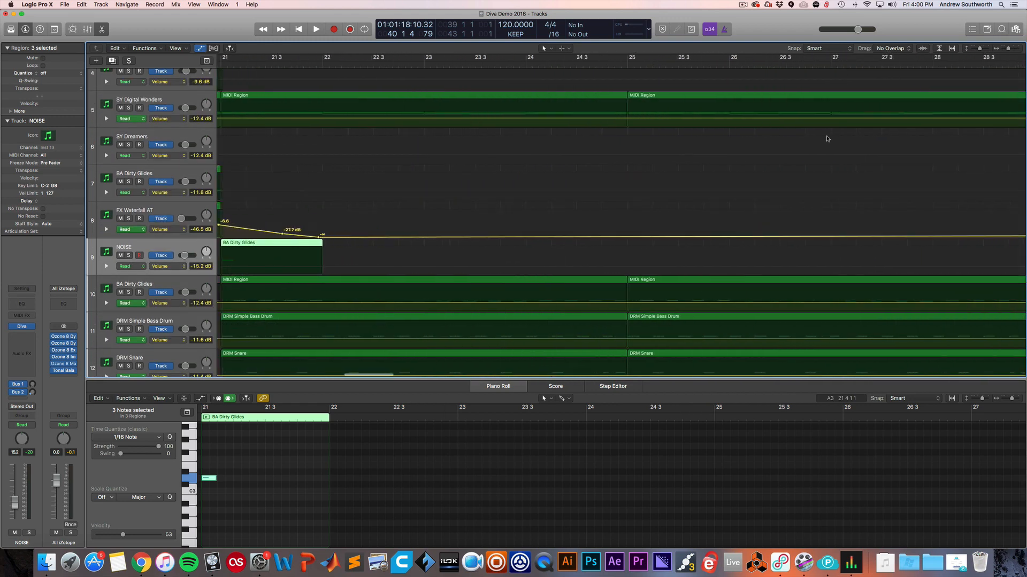
scroll(829, 137, right, 12)
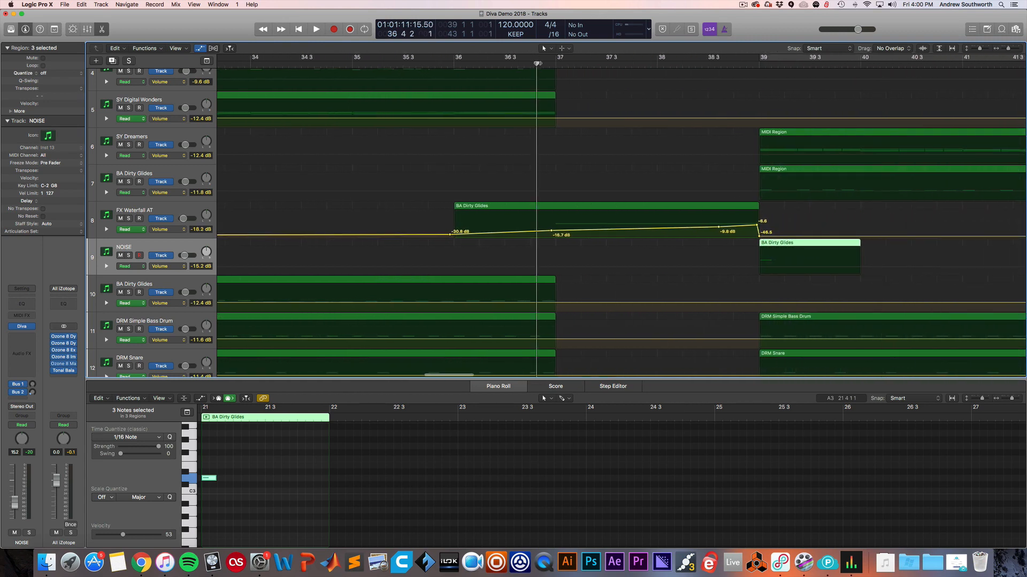
Play the transition from around bar 36 into bar 39, stop, and hide the track automation.
click(537, 62)
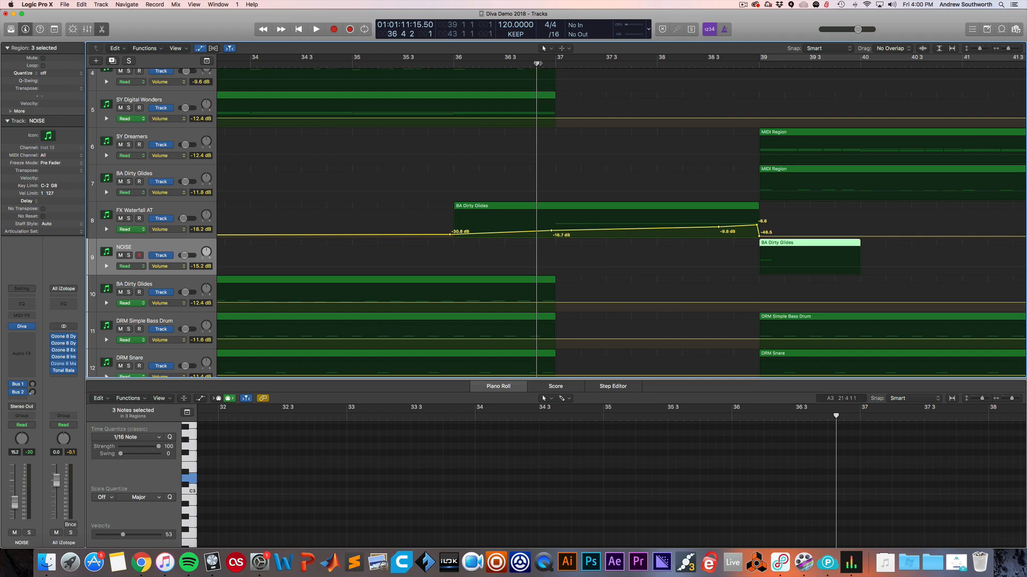
key(space)
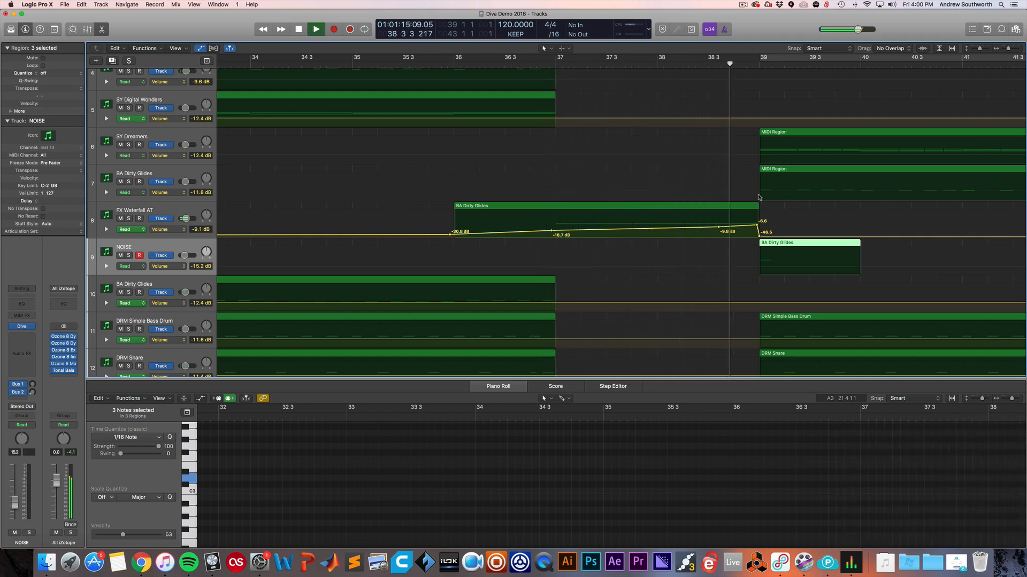
key(space)
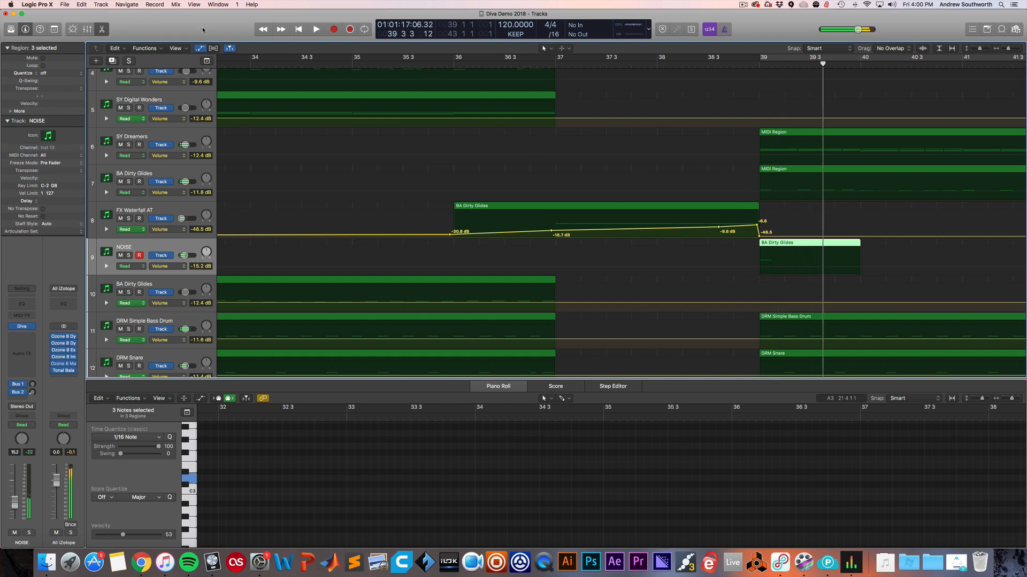
click(201, 48)
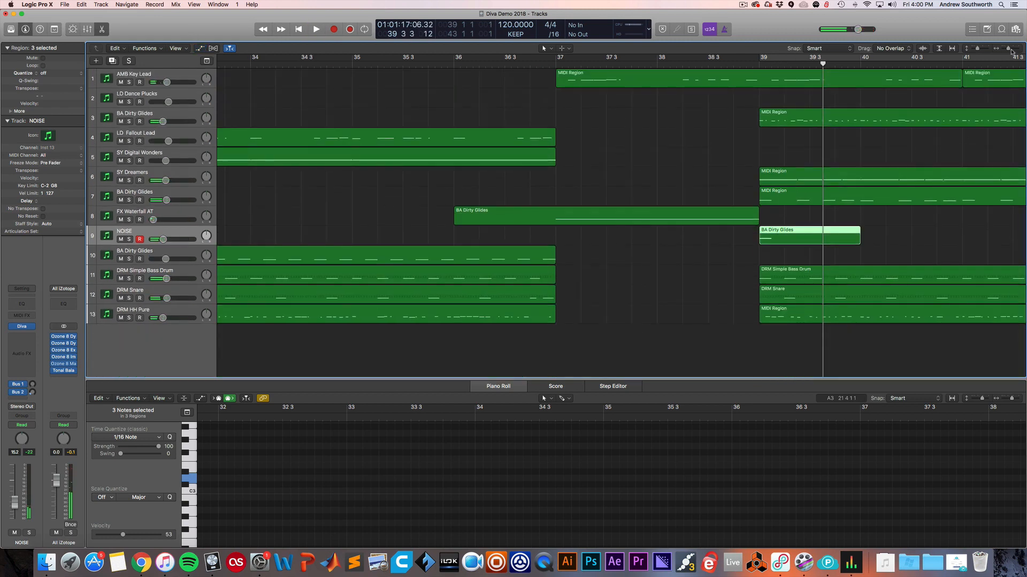
Examine the arrangement around the break at bars 37 to 39 and the section beginning at bar 21.
key(super+Left)
key(super+Left)
key(super+Left)
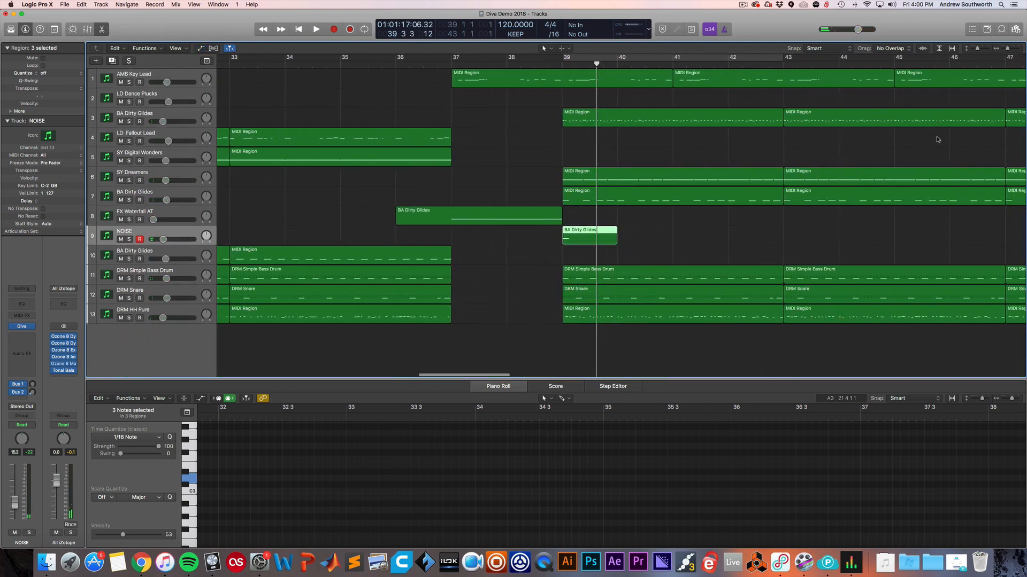
scroll(436, 231, right, 3)
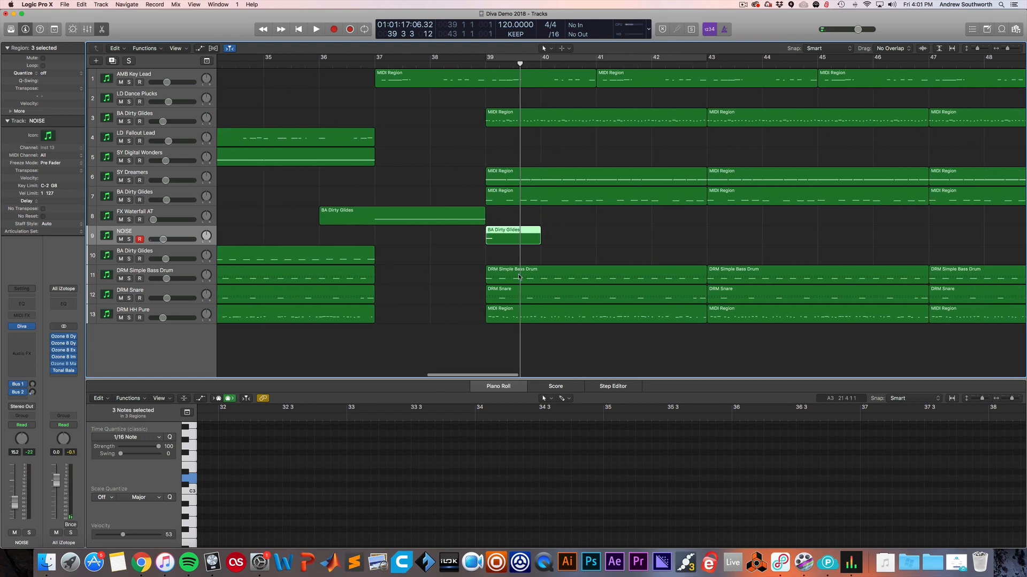
scroll(669, 150, right, 4)
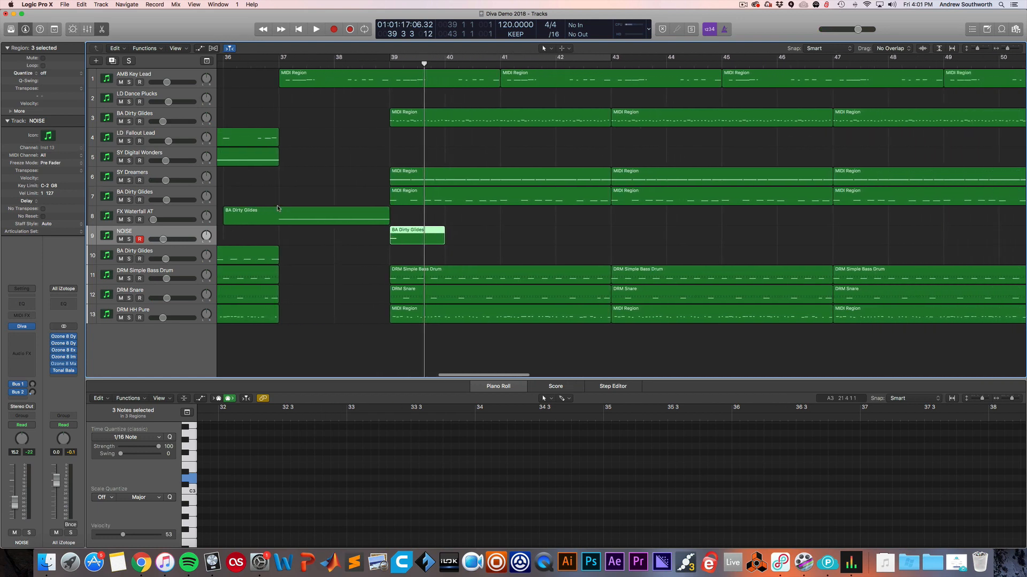
scroll(435, 147, left, 6)
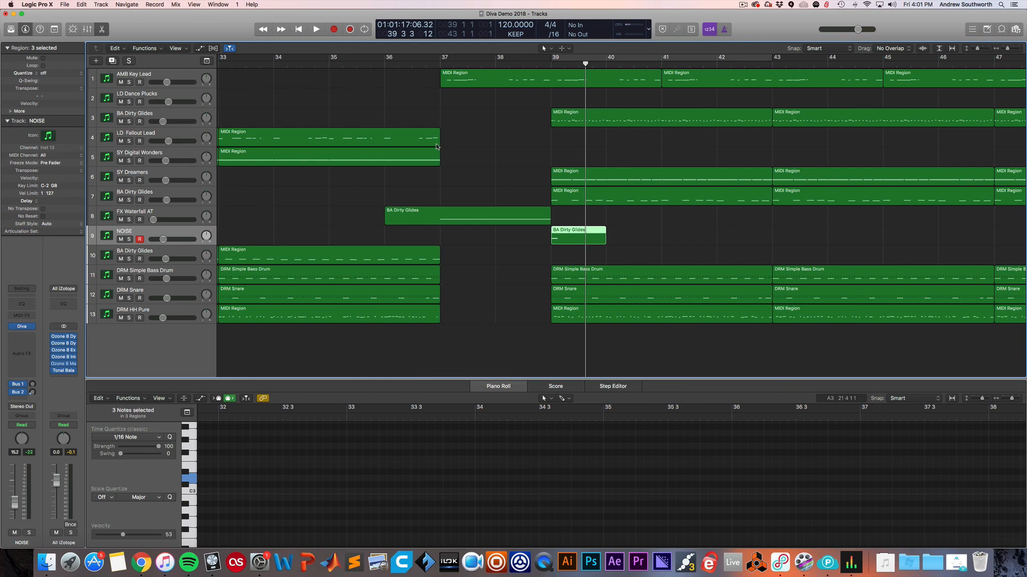
scroll(436, 145, left, 20)
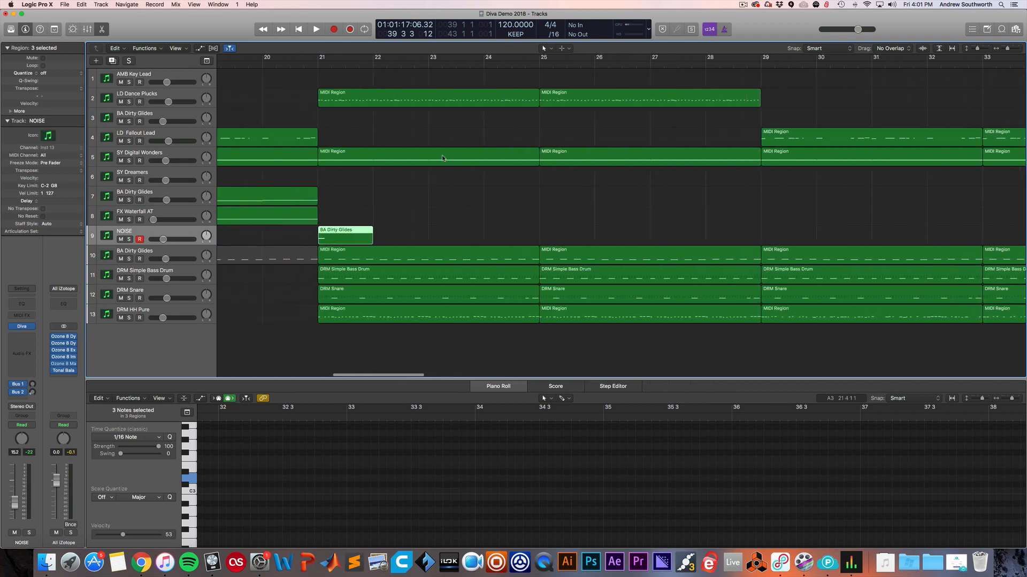
scroll(443, 158, left, 1)
Select and solo SY Digital Wonders, place the playhead at bar 21 and set a cycle from bar 21 to 29.
click(142, 153)
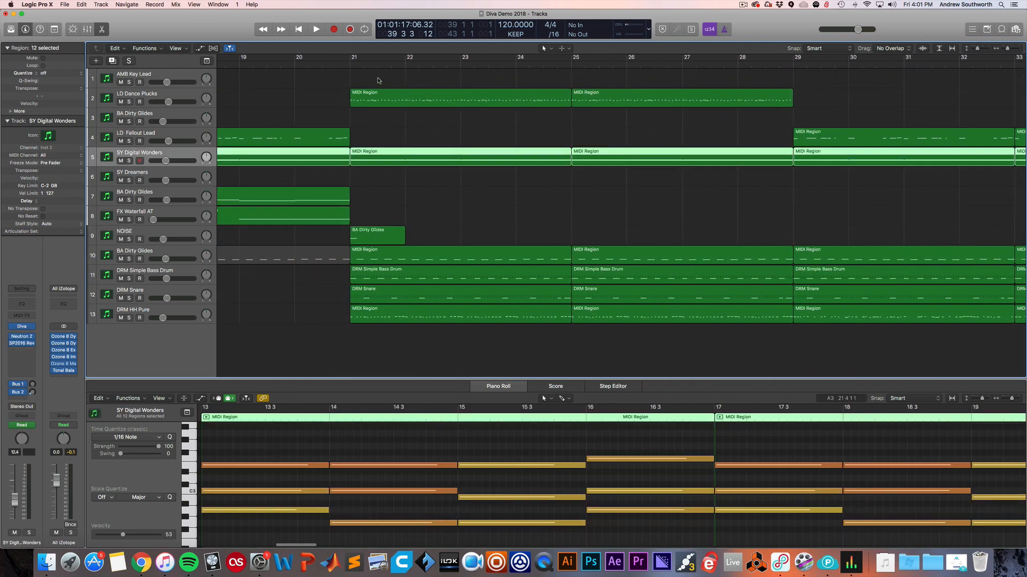
click(350, 64)
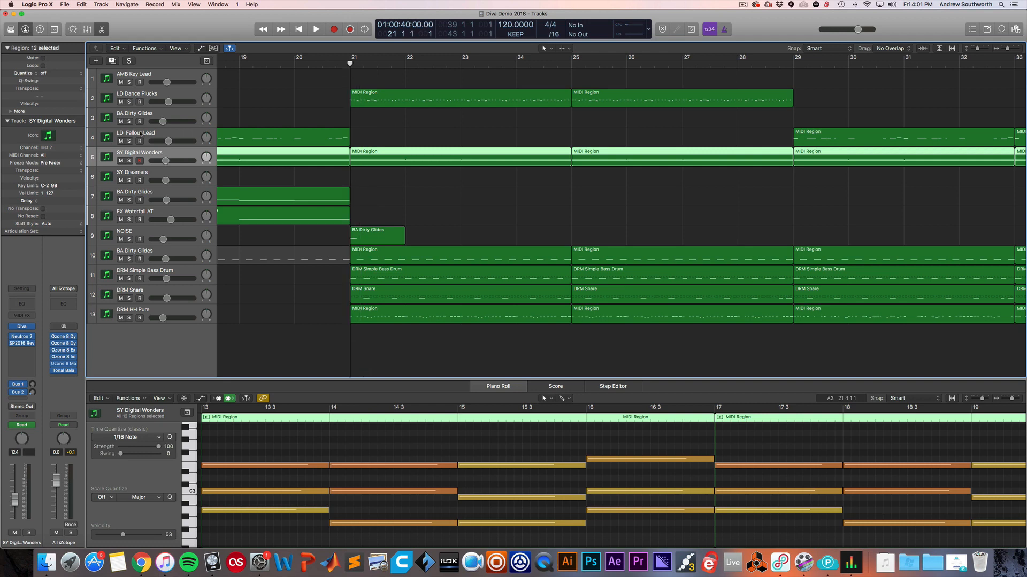
click(131, 162)
drag(354, 60, 793, 72)
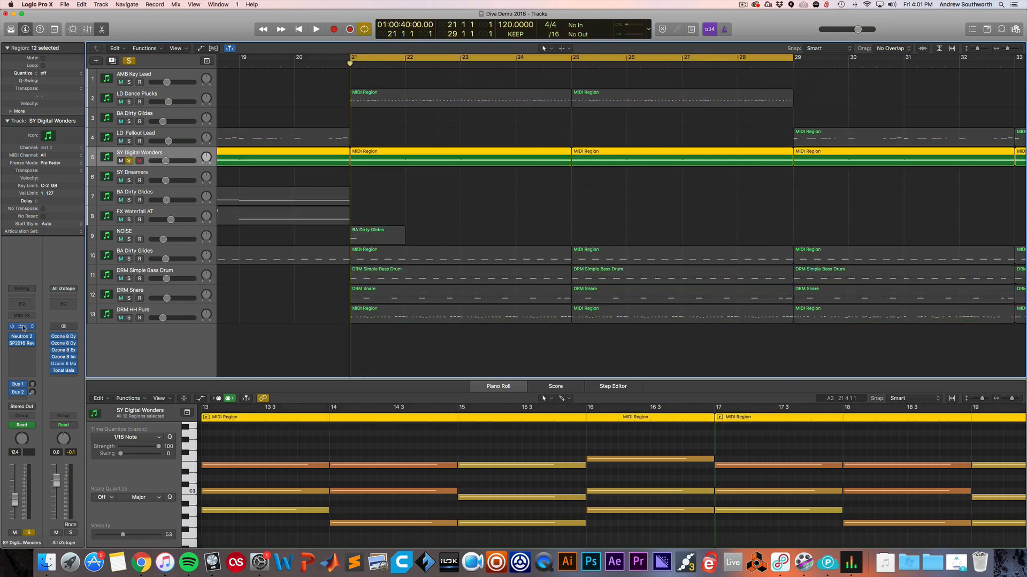
Open Neutron 2 on SY Digital Wonders, place its window below the track's regions and play the cycled section.
click(407, 100)
click(22, 337)
drag(291, 22, 645, 233)
click(621, 198)
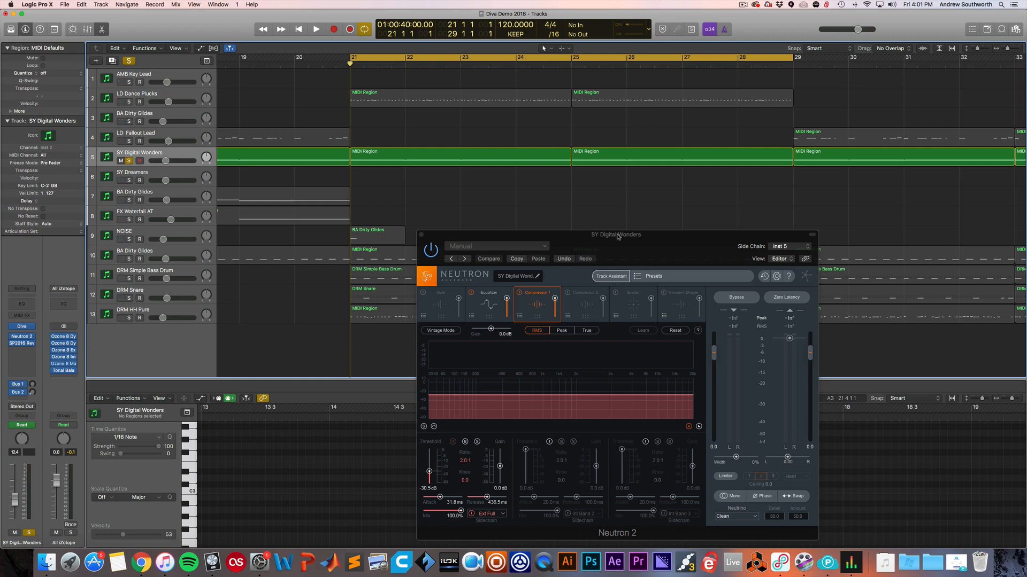
drag(611, 249, 630, 205)
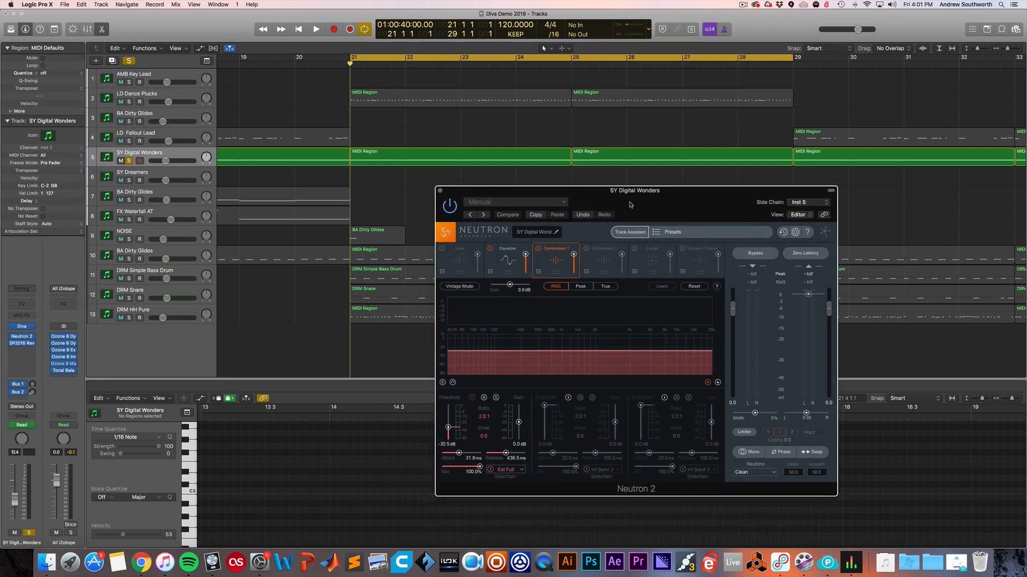
click(638, 180)
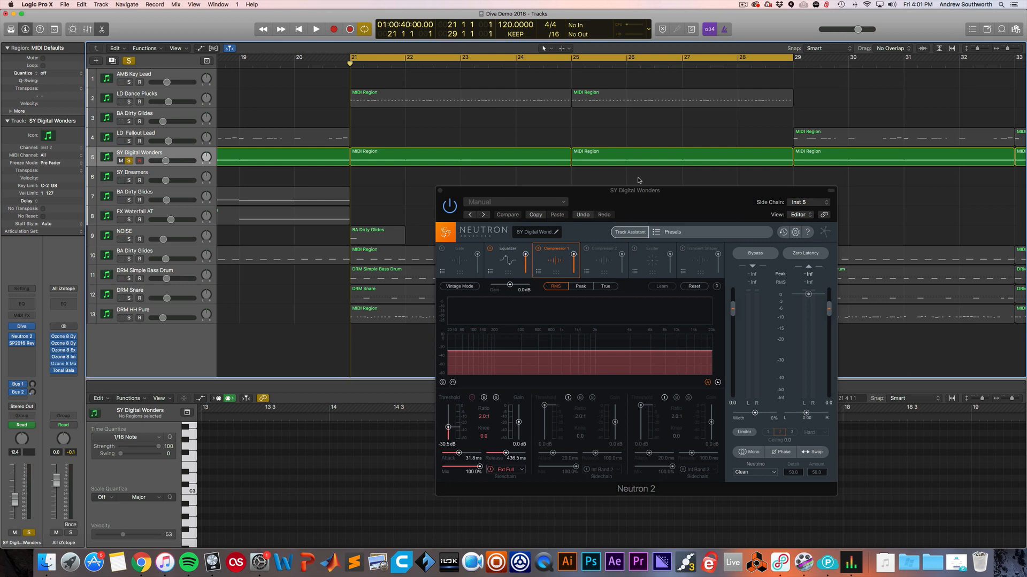
key(space)
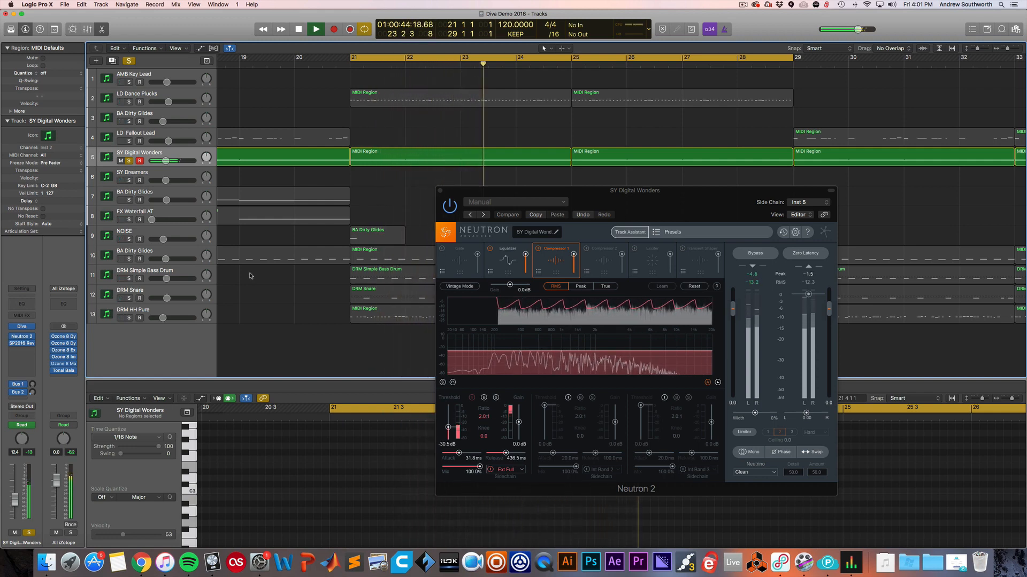
Stop playback, solo DRM Simple Bass Drum alongside SY Digital Wonders, play them together until stopping again, and clear both solos.
key(space)
click(129, 279)
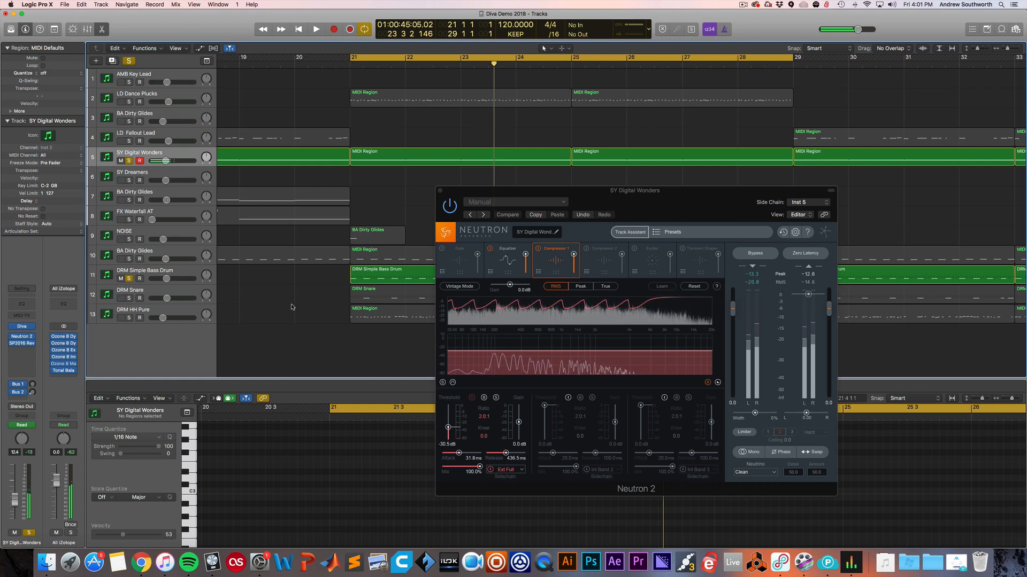
key(space)
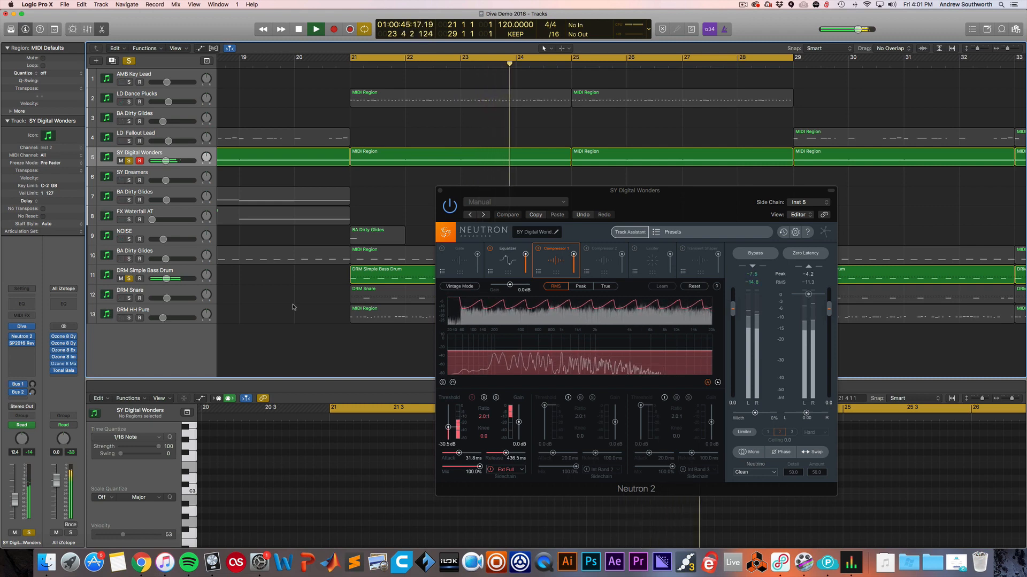
key(space)
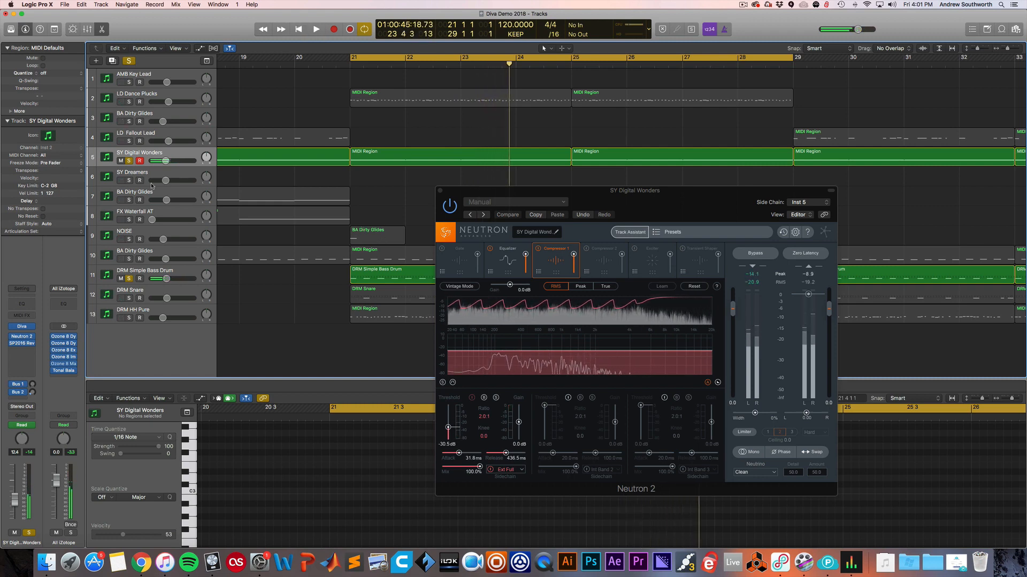
click(128, 160)
click(129, 278)
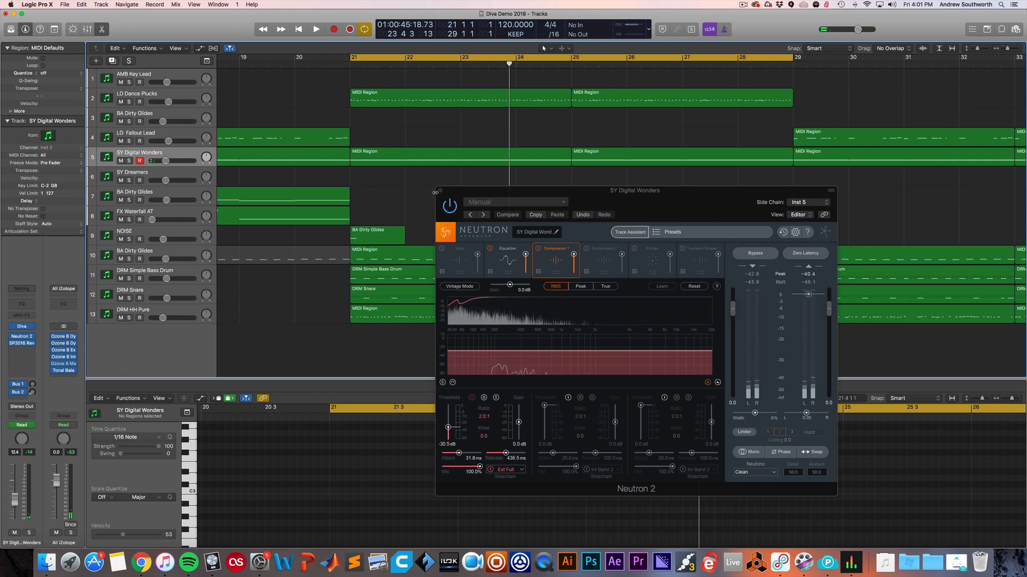
Reposition the Neutron 2 window and review its side-chain source DRM Simple Bass Drum and the compressor's Ext Full side-chain option.
scroll(396, 191, right, 3)
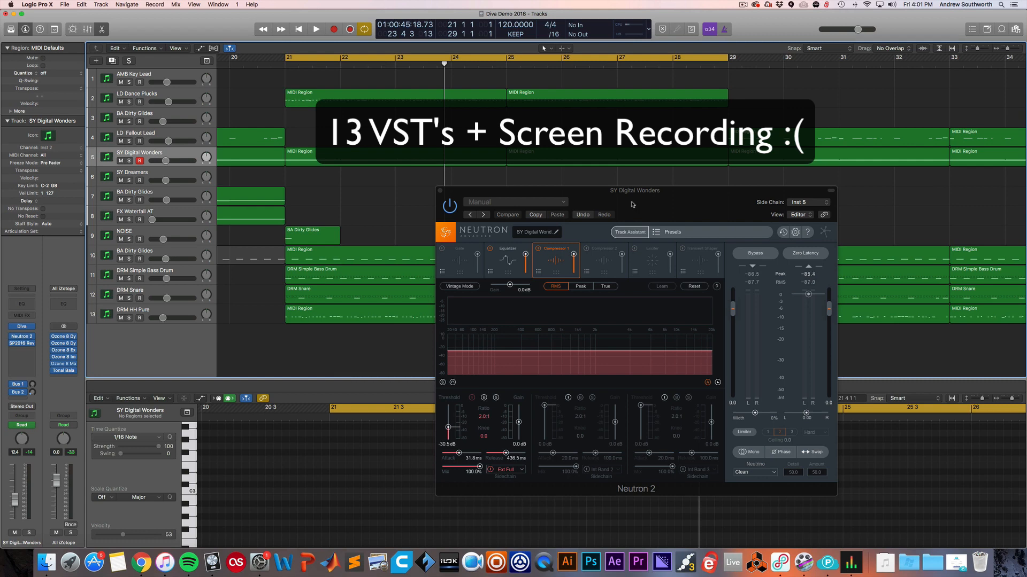
drag(632, 206, 558, 198)
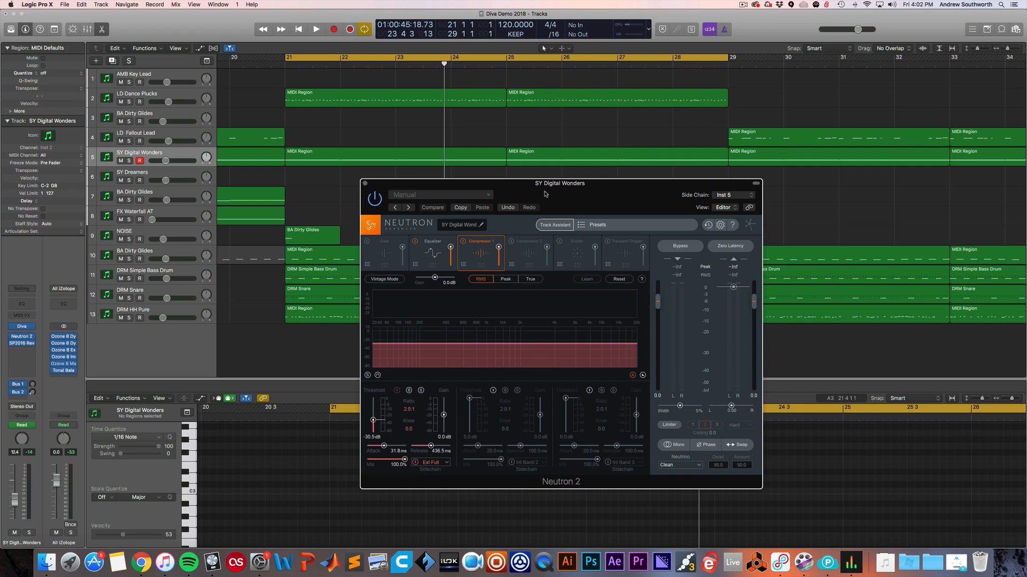
click(732, 195)
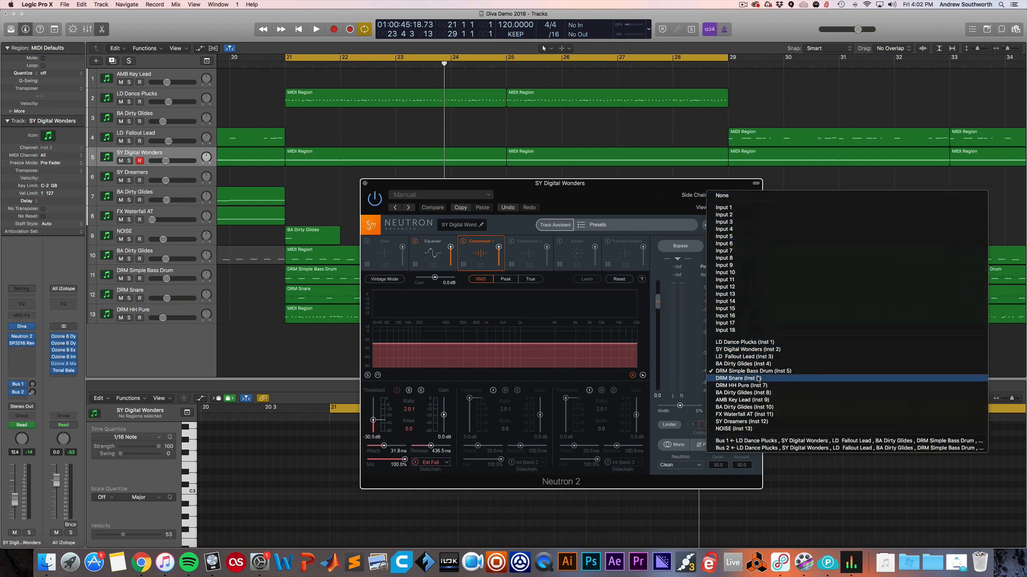
click(630, 198)
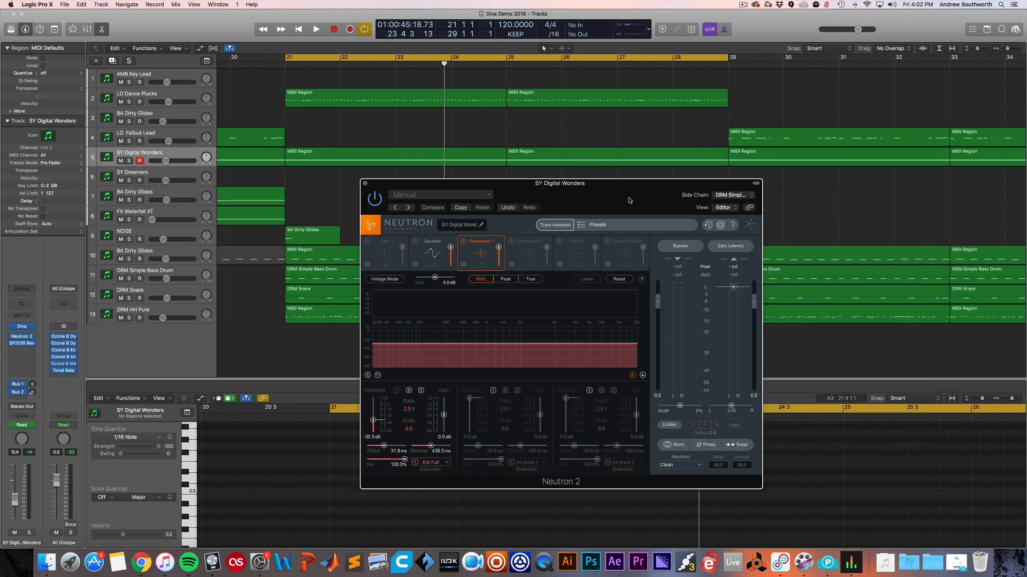
click(438, 465)
click(480, 385)
Solo SY Digital Wonders, play the cycled section while trying Neutron 2's compressor attack control, and stop.
click(128, 161)
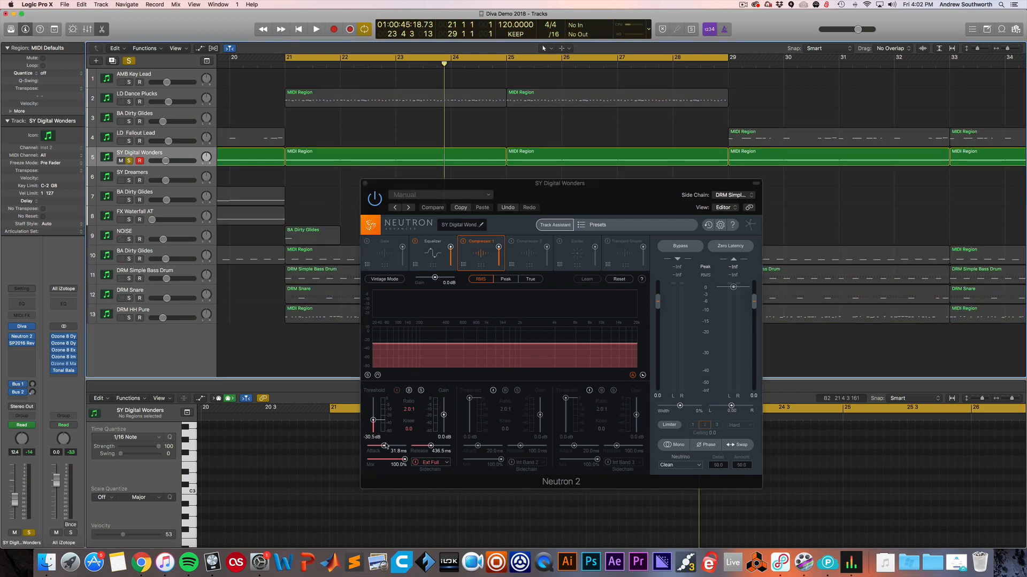
key(space)
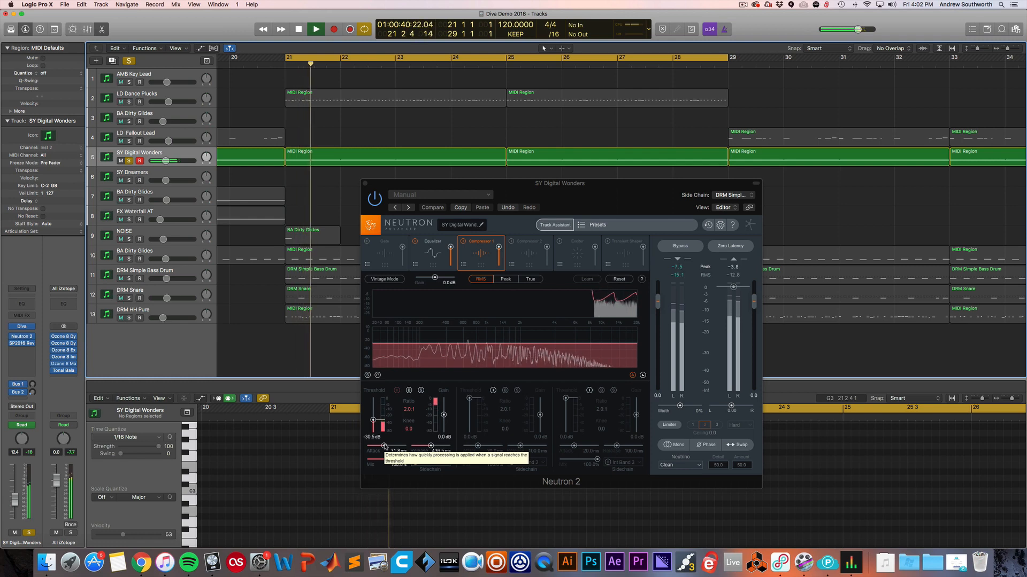
drag(384, 446, 384, 446)
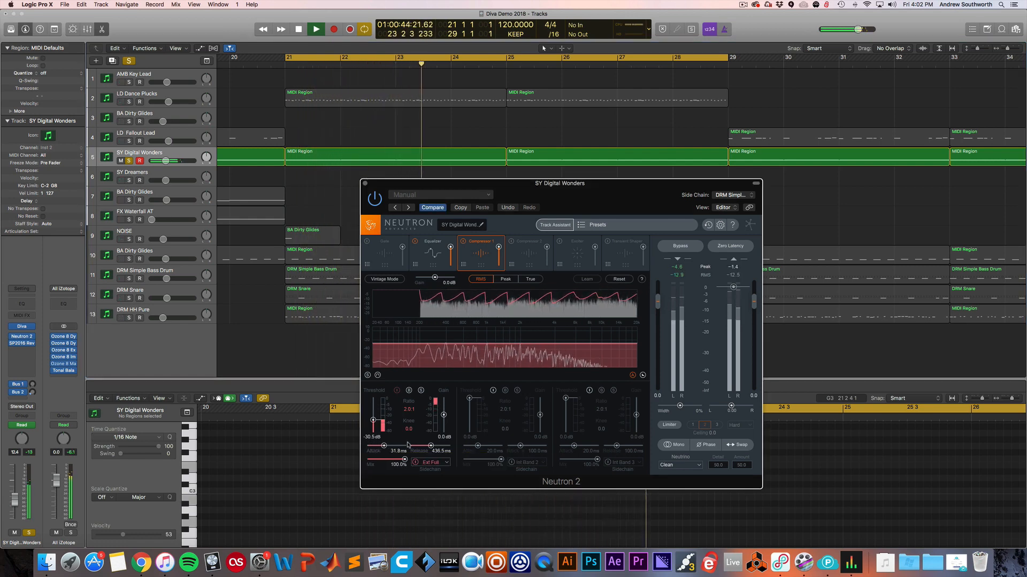
key(space)
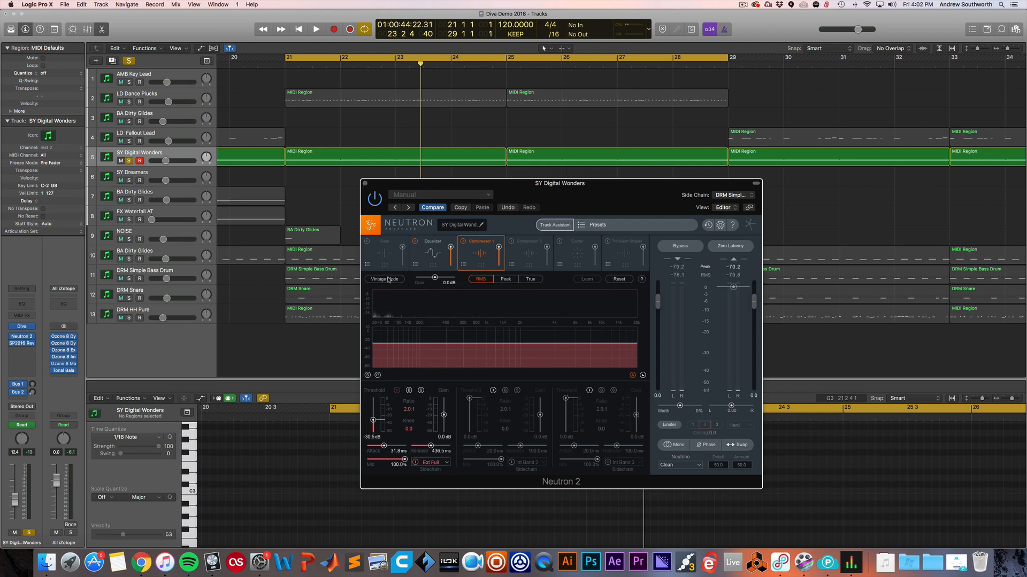
Close Neutron 2, turn off the cycle and unsolo SY Digital Wonders.
click(365, 183)
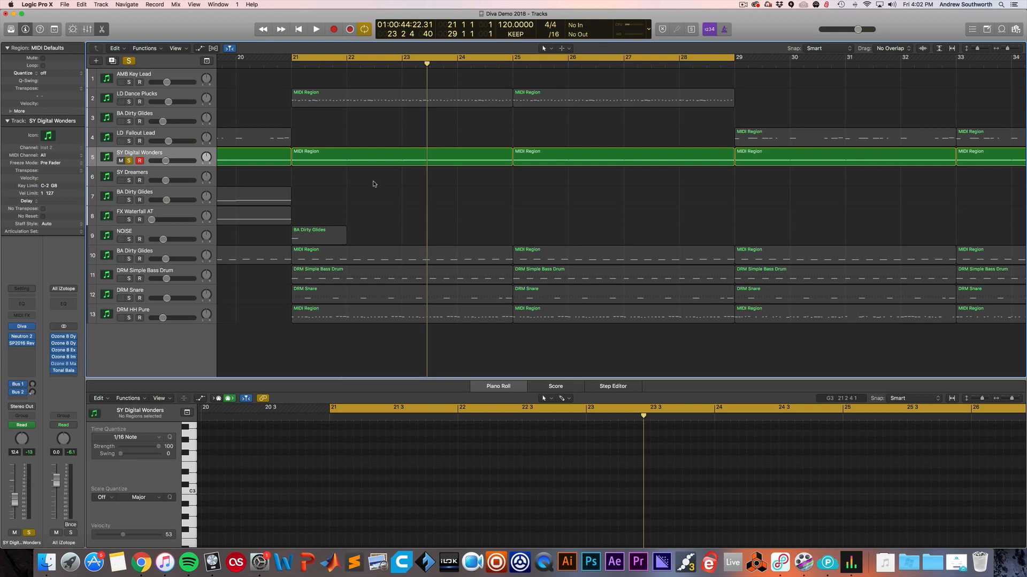
click(367, 58)
click(129, 161)
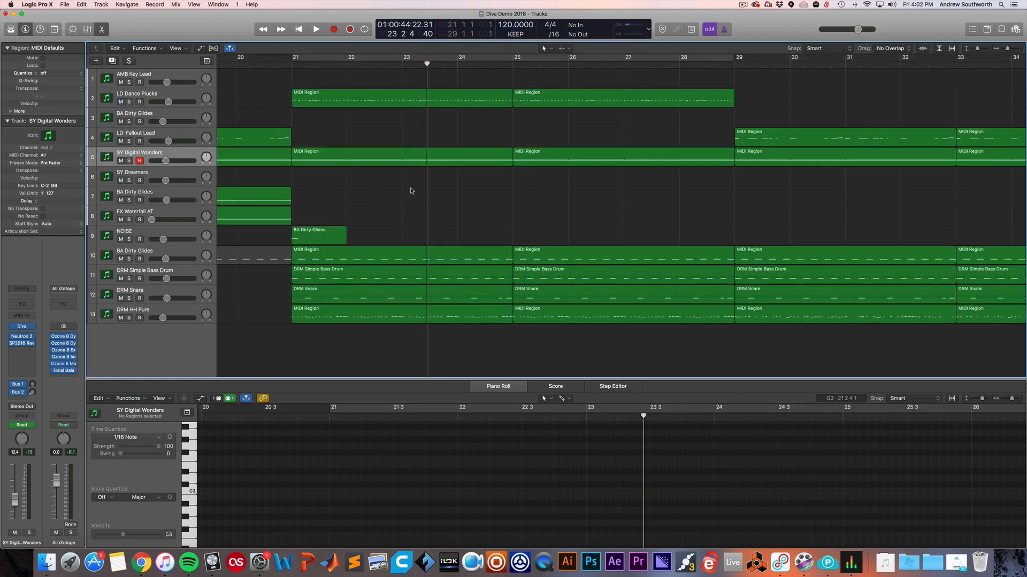
Examine the whole arrangement from bar 21 through its ending near bar 79, returning to the opening regions at bar 13.
scroll(615, 187, right, 5)
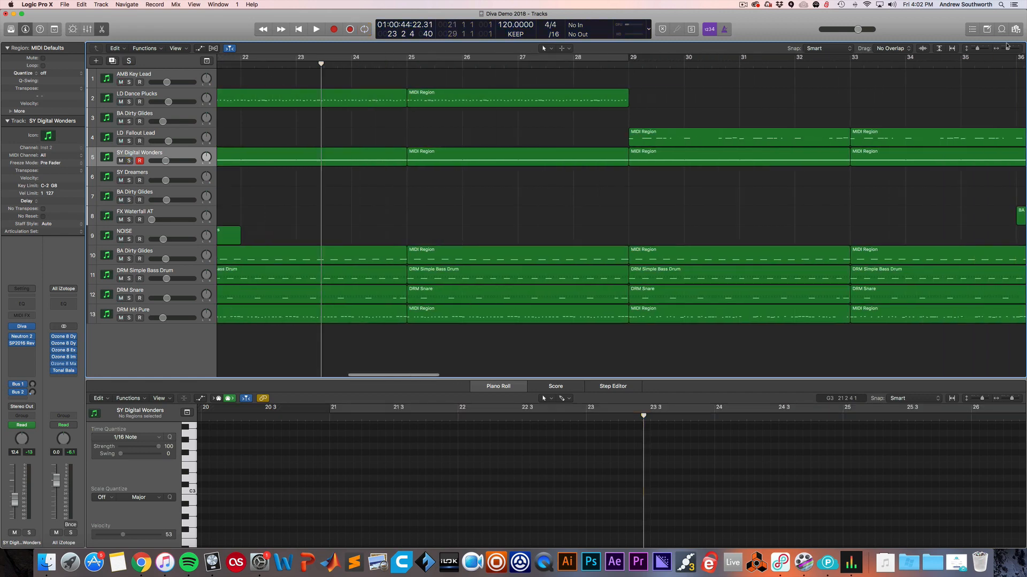
drag(1006, 46, 1005, 50)
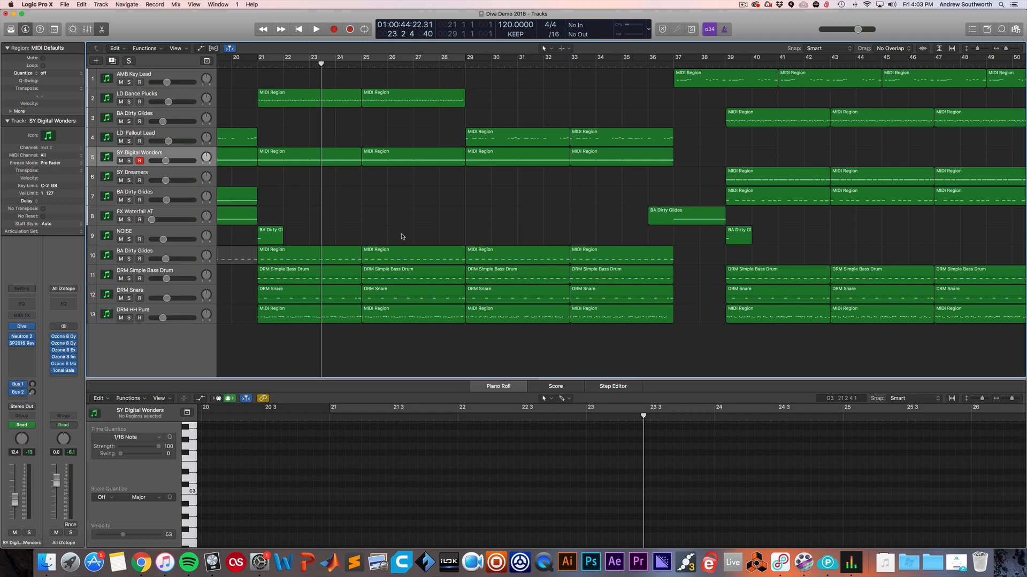
scroll(463, 209, right, 10)
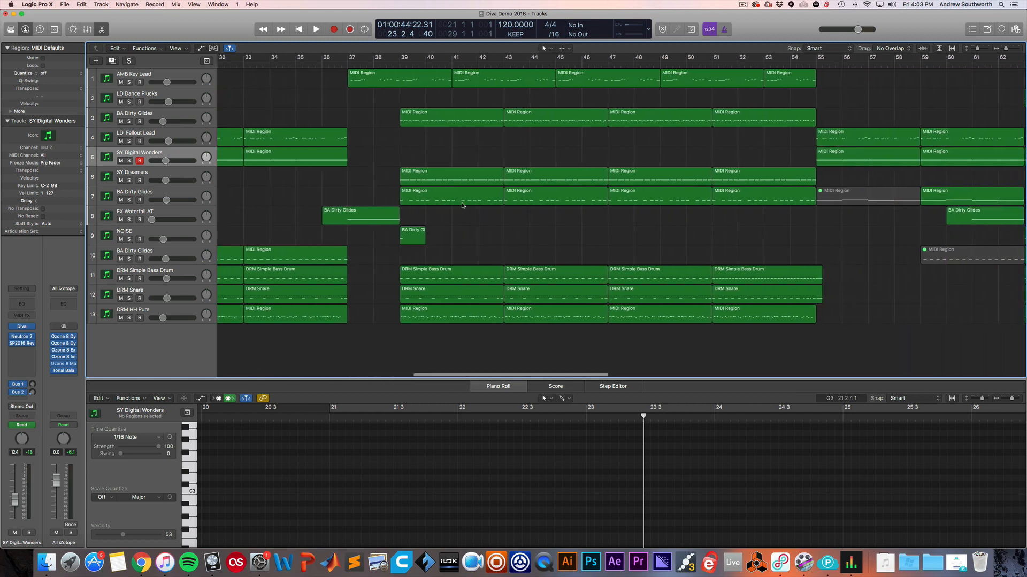
scroll(463, 206, right, 10)
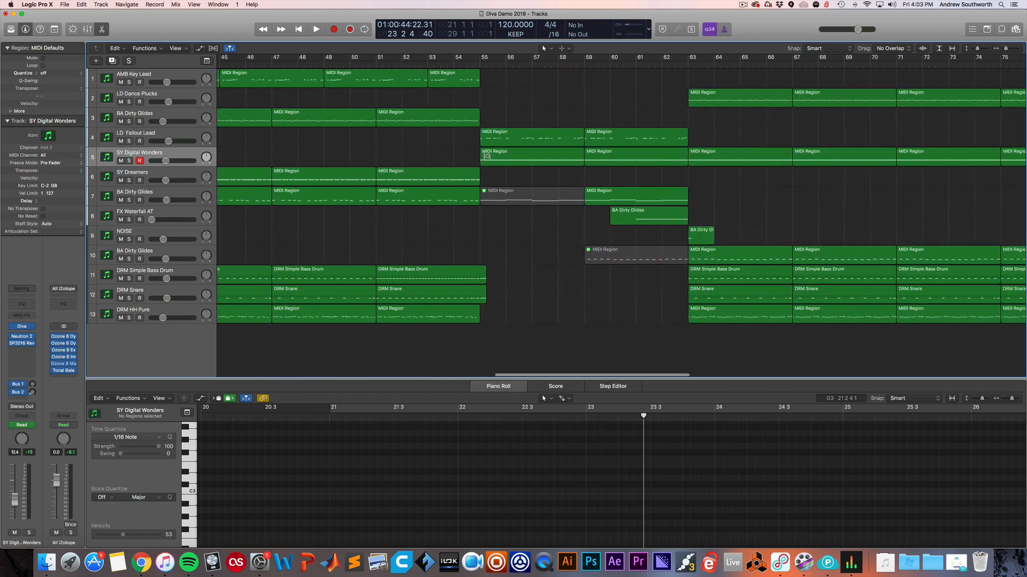
scroll(586, 137, right, 4)
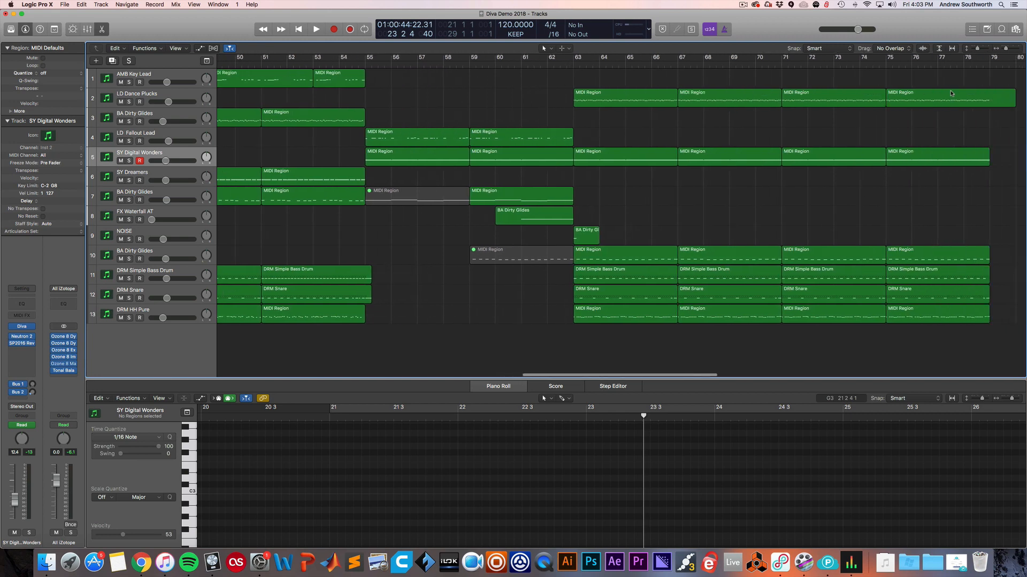
drag(1007, 51, 1004, 51)
scroll(824, 141, left, 8)
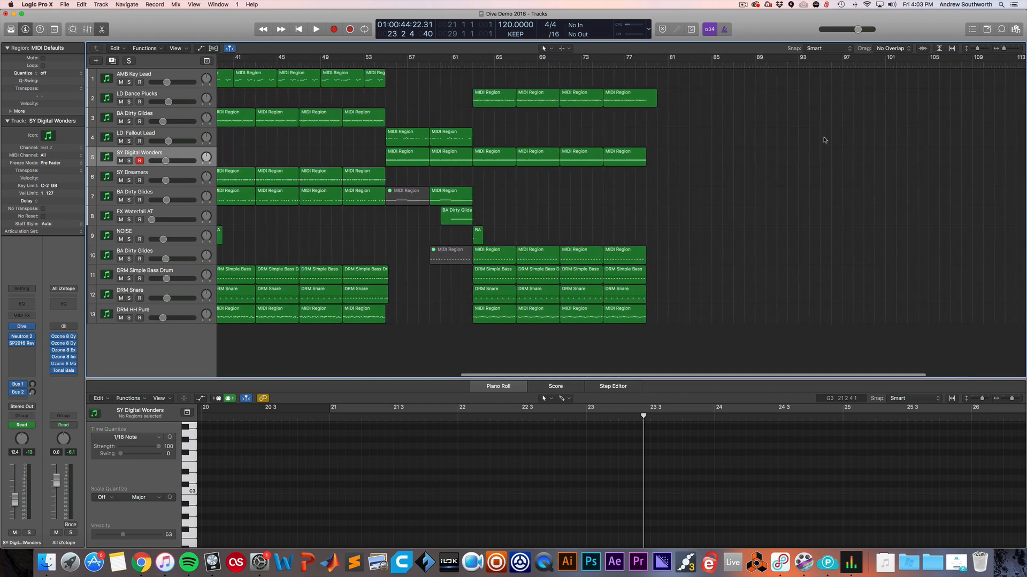
scroll(823, 141, left, 1)
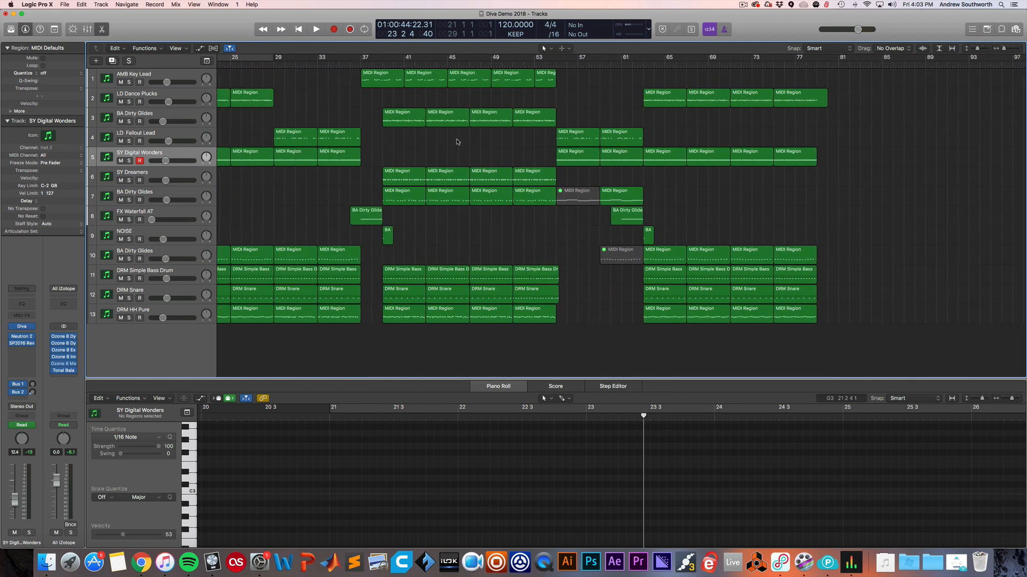
scroll(458, 142, left, 8)
scroll(457, 142, left, 3)
scroll(497, 128, right, 2)
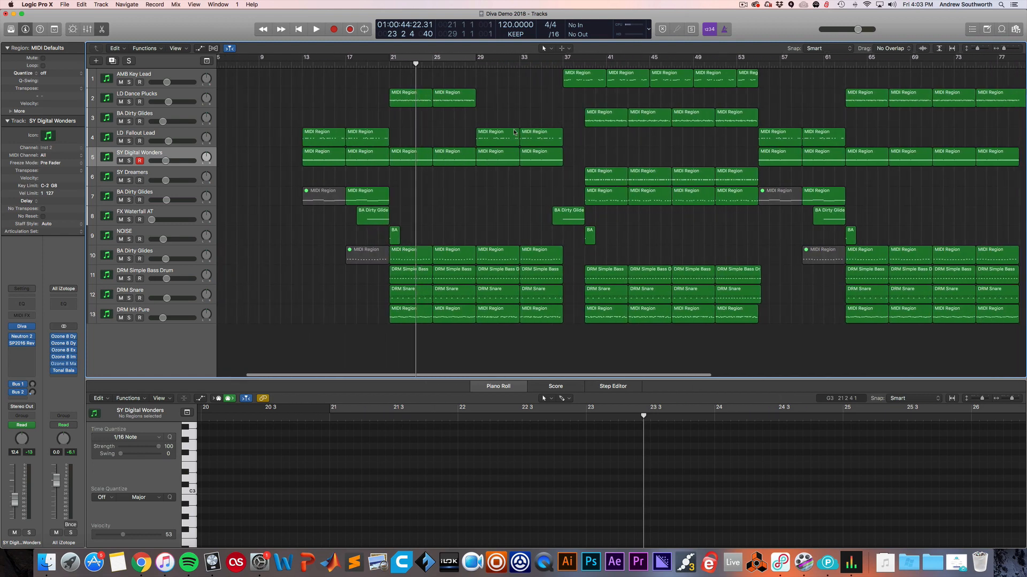